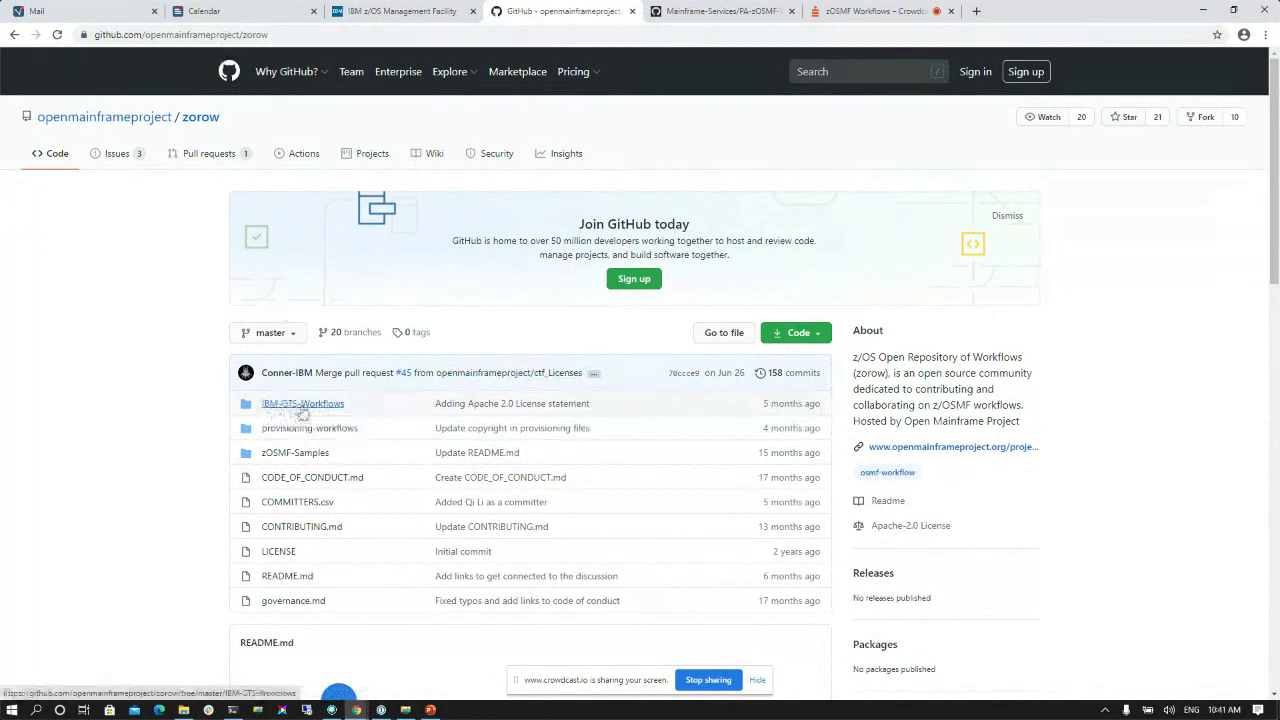
Open IBM-MF-AUTO-RACF-RESETPW.xml from the RACF folder of IBM-GTS-Workflows and look through its workflow code
click(300, 405)
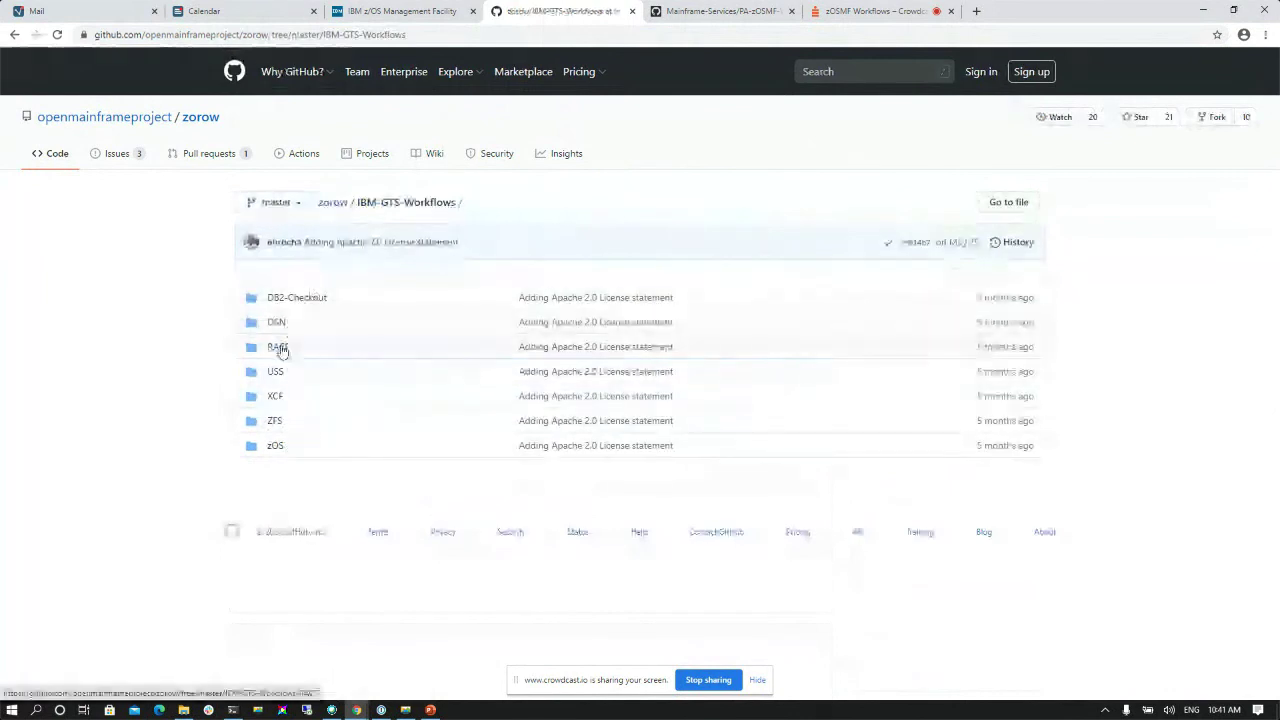
click(278, 347)
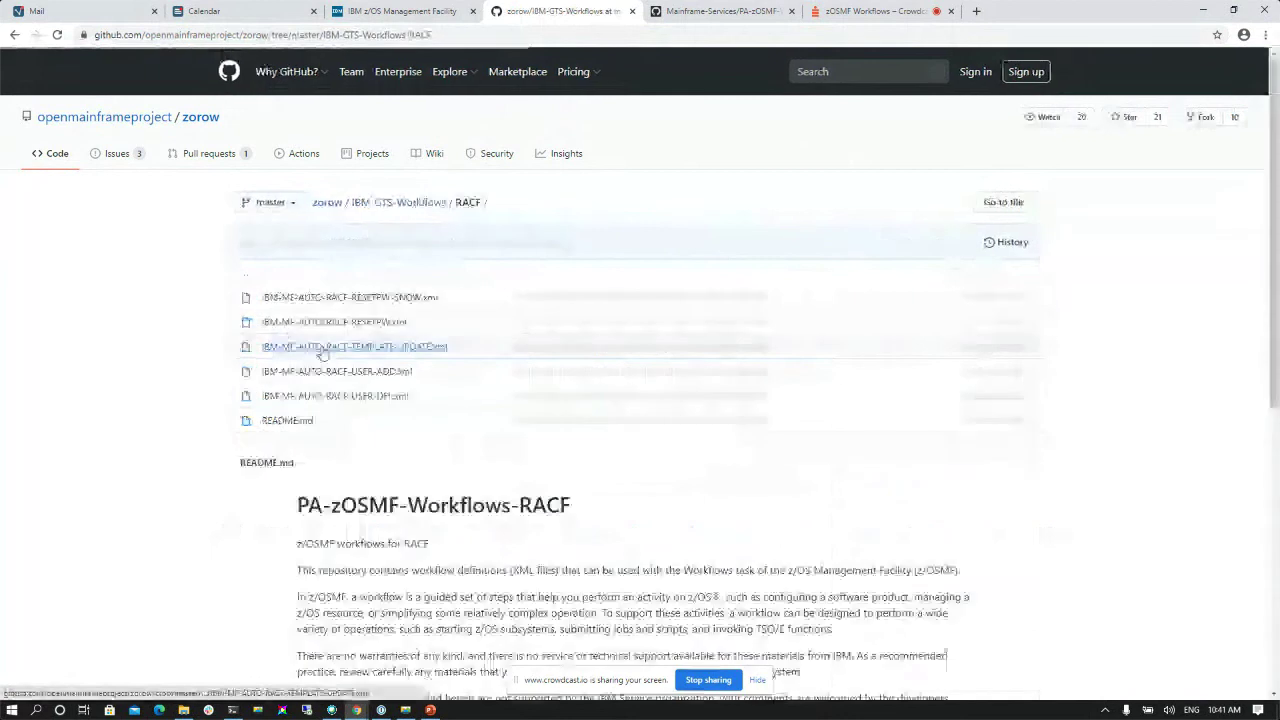
click(377, 323)
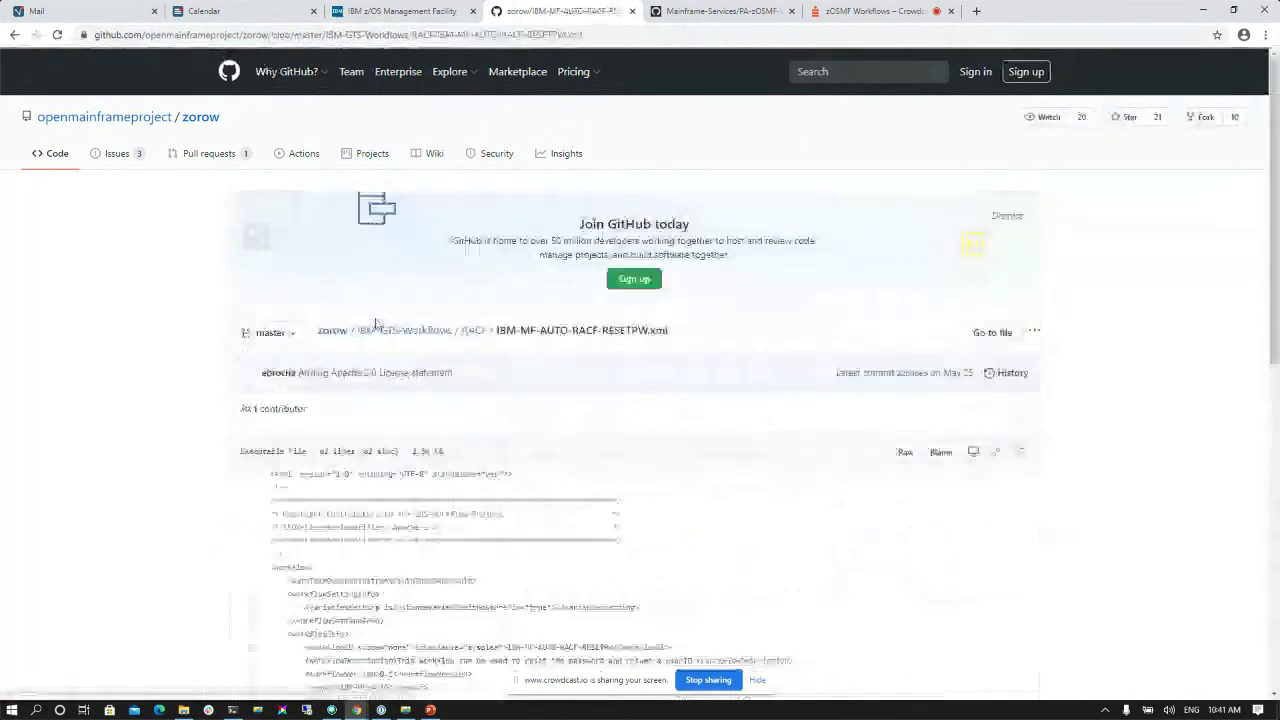
scroll(377, 323, down, 3)
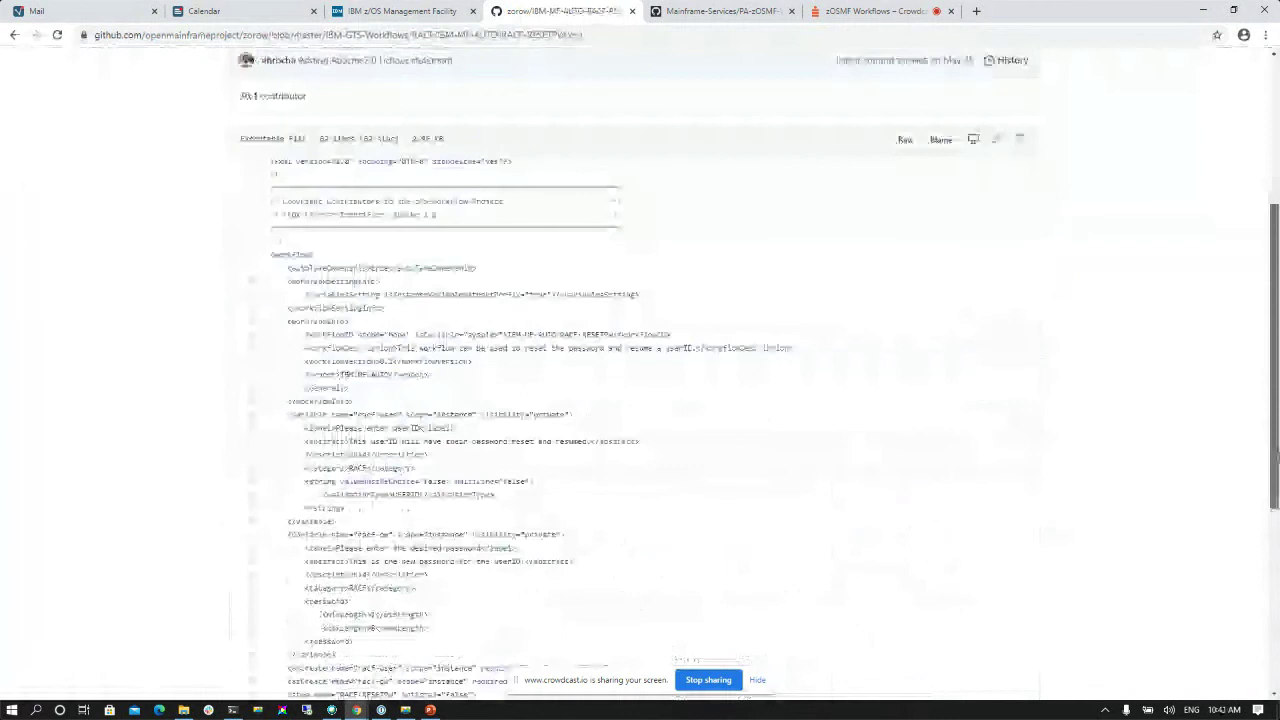
scroll(705, 195, up, 3)
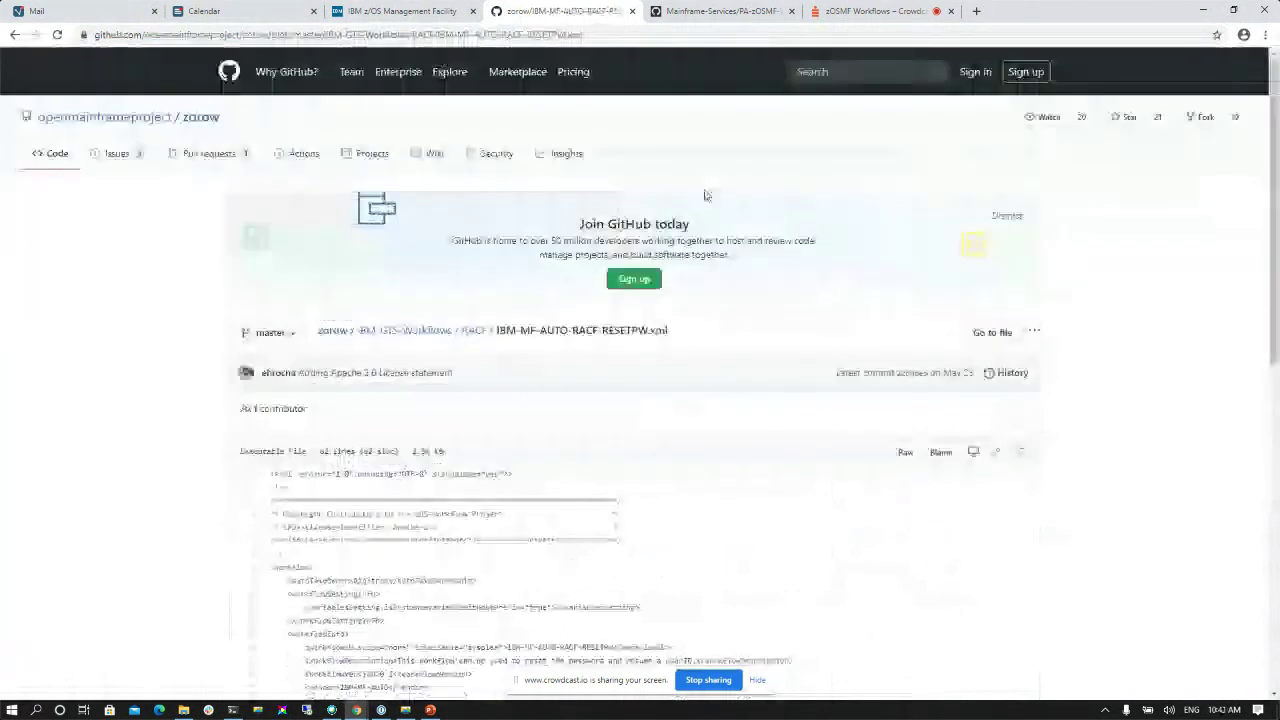
Go back to IBM-GTS-Workflows, open the zOS folder and look through its workflow files and README descriptions
click(425, 332)
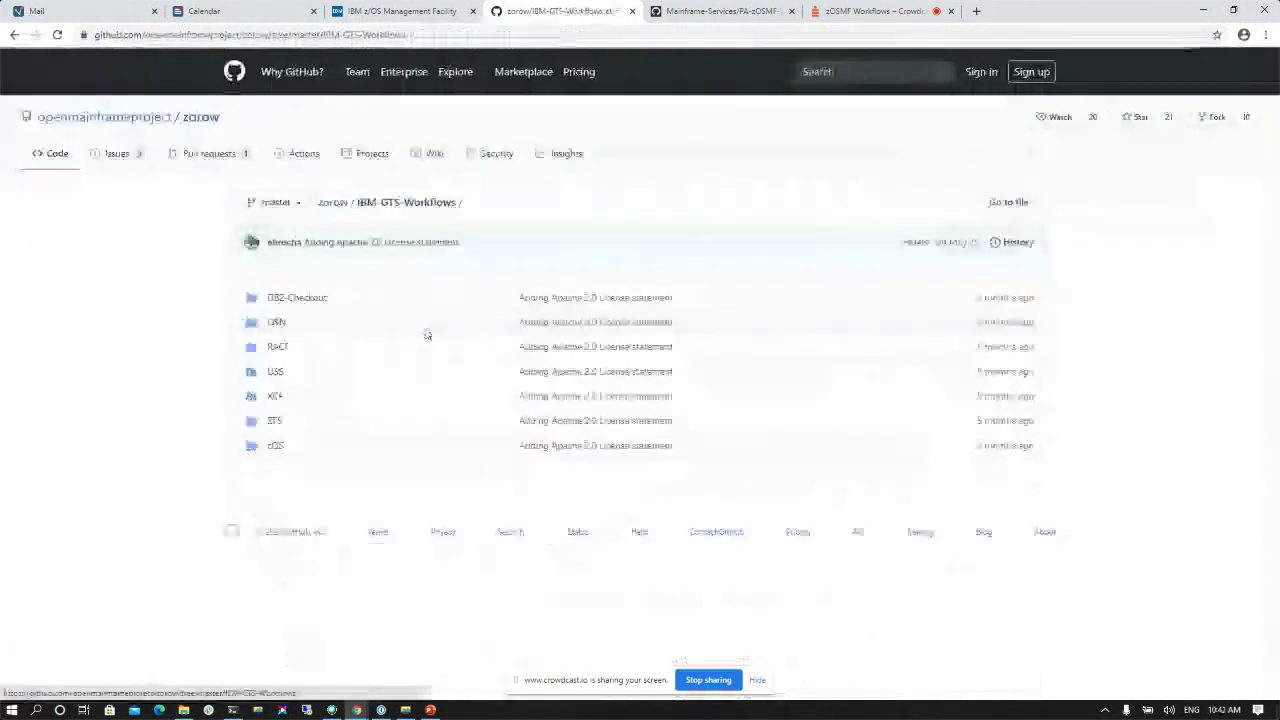
click(276, 447)
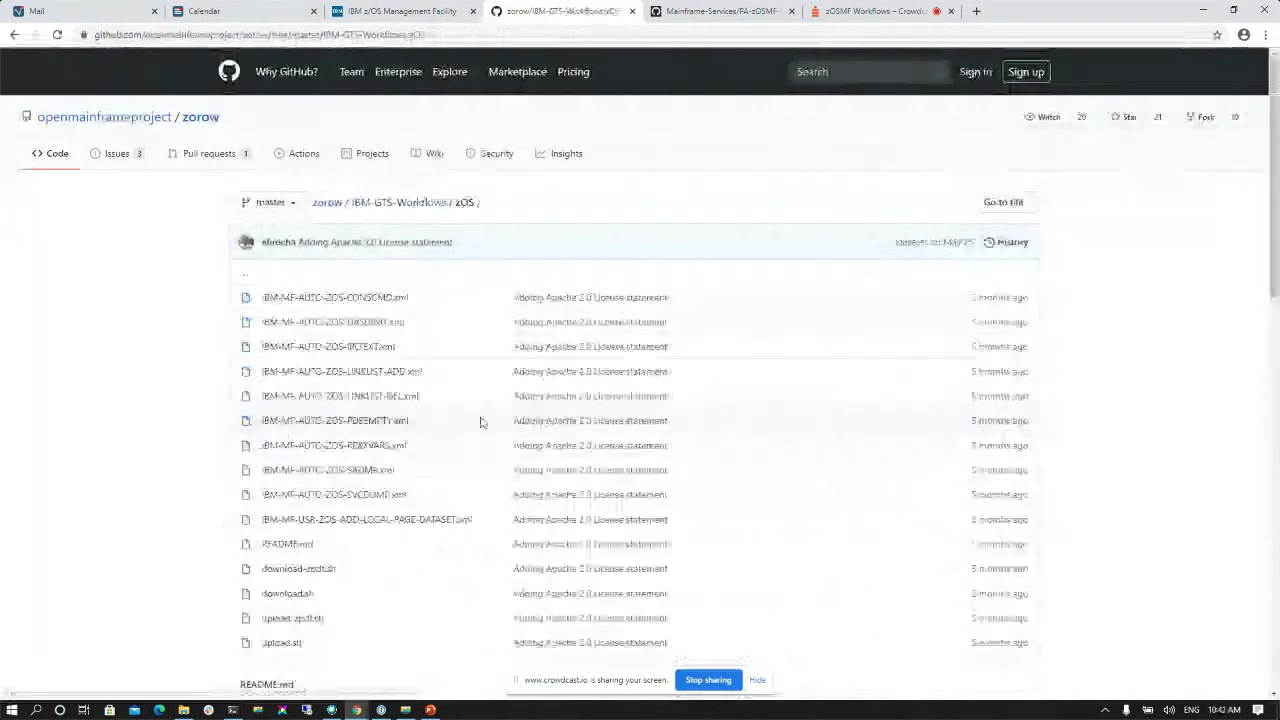
scroll(480, 422, down, 6)
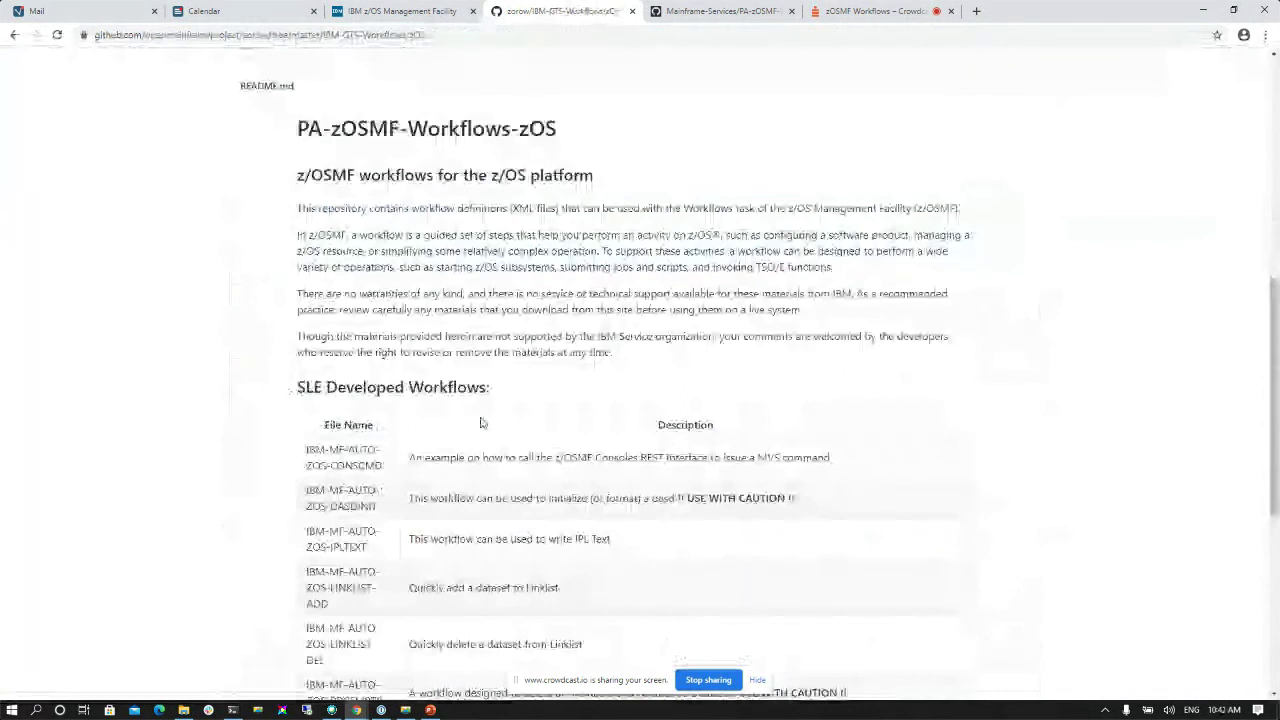
scroll(480, 422, up, 6)
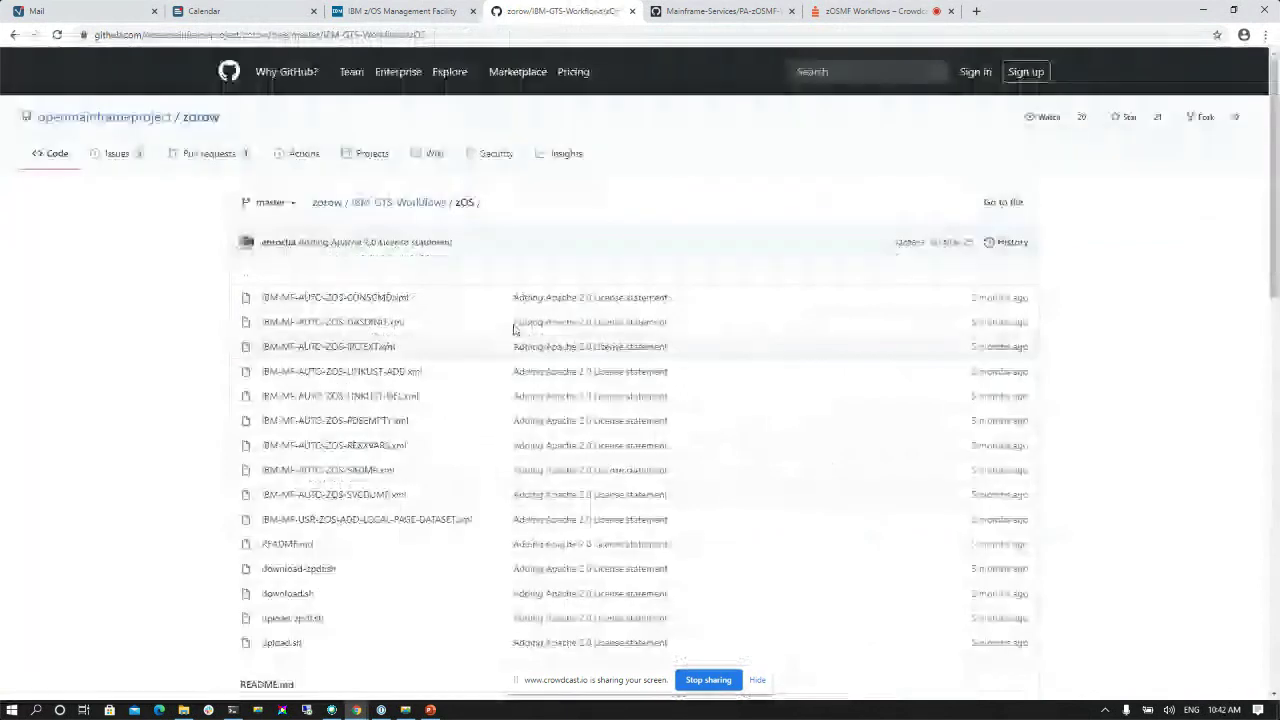
Switch to z/OSMF and review the metadata, steps and variables of the logstream creation workflow in the Workflow Editor, repositioning its window
click(395, 12)
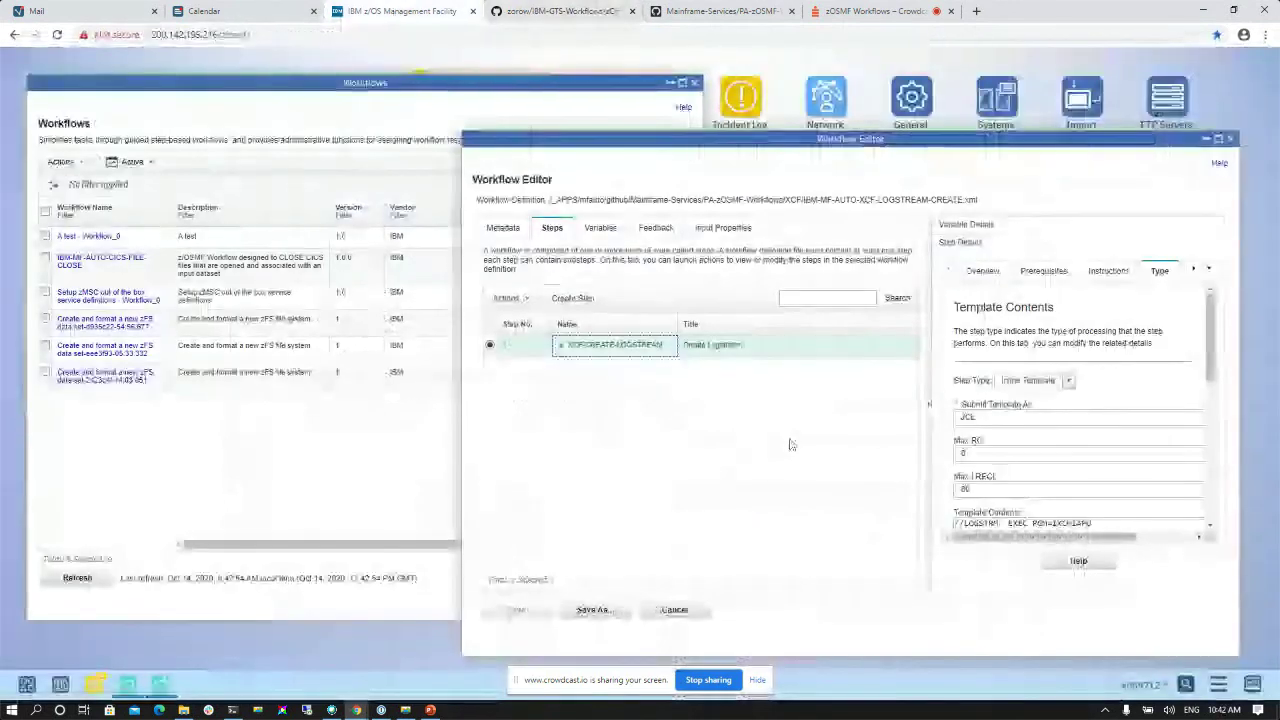
click(307, 83)
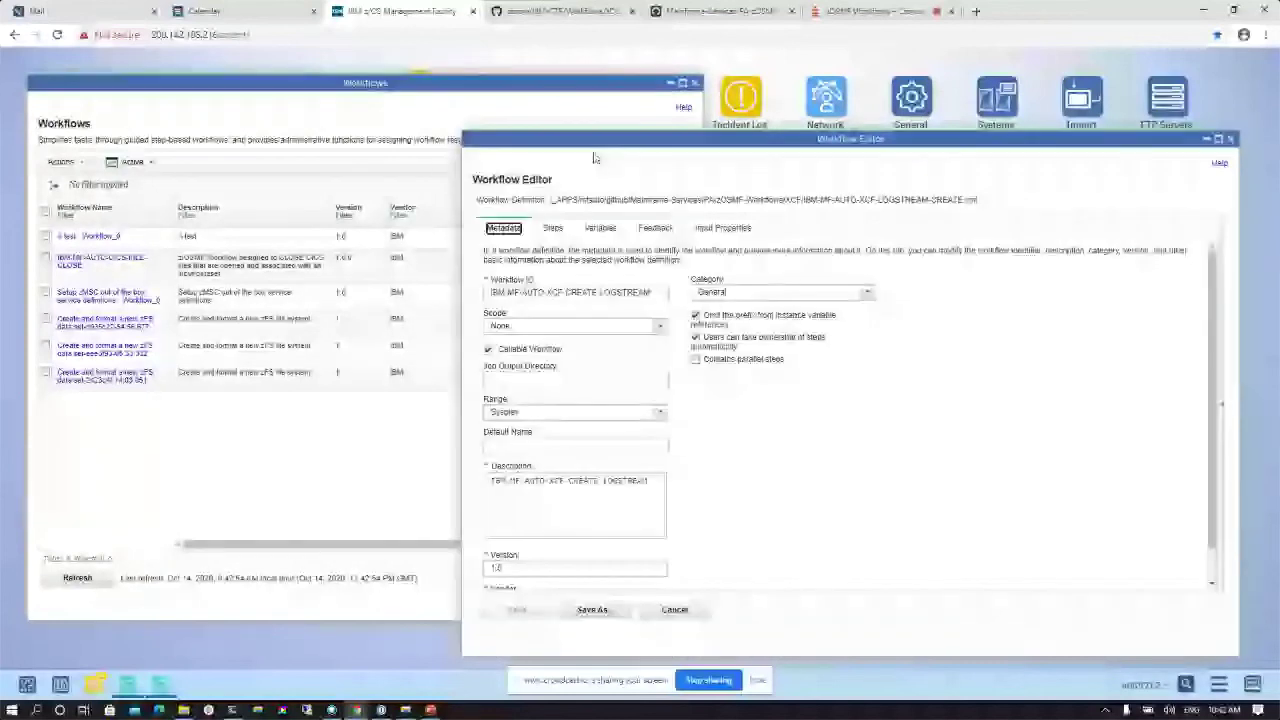
drag(593, 142, 557, 121)
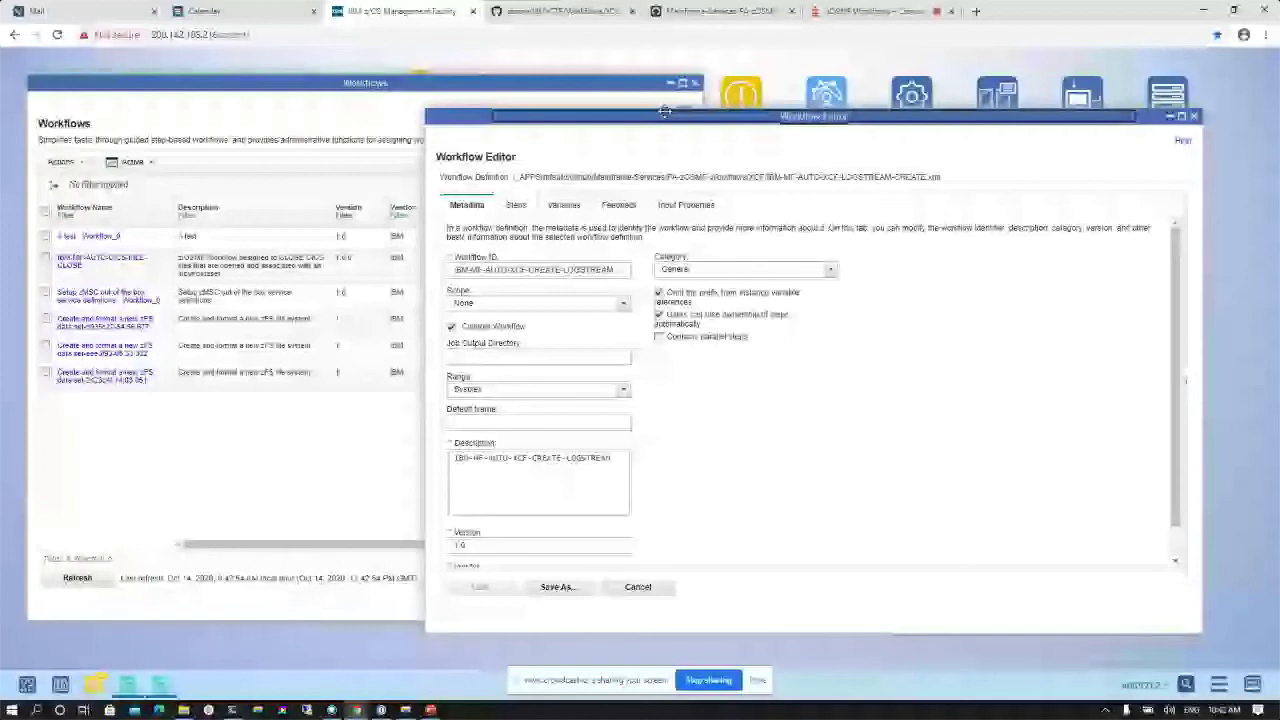
drag(664, 112, 719, 126)
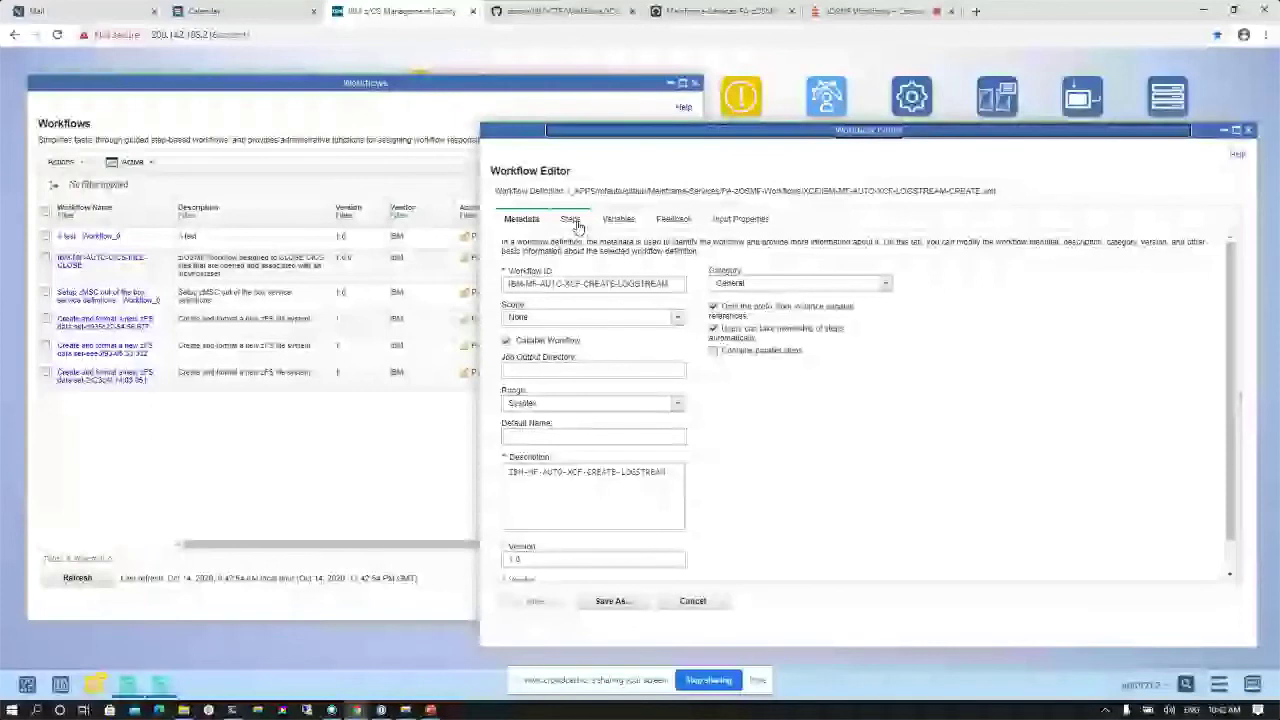
click(570, 220)
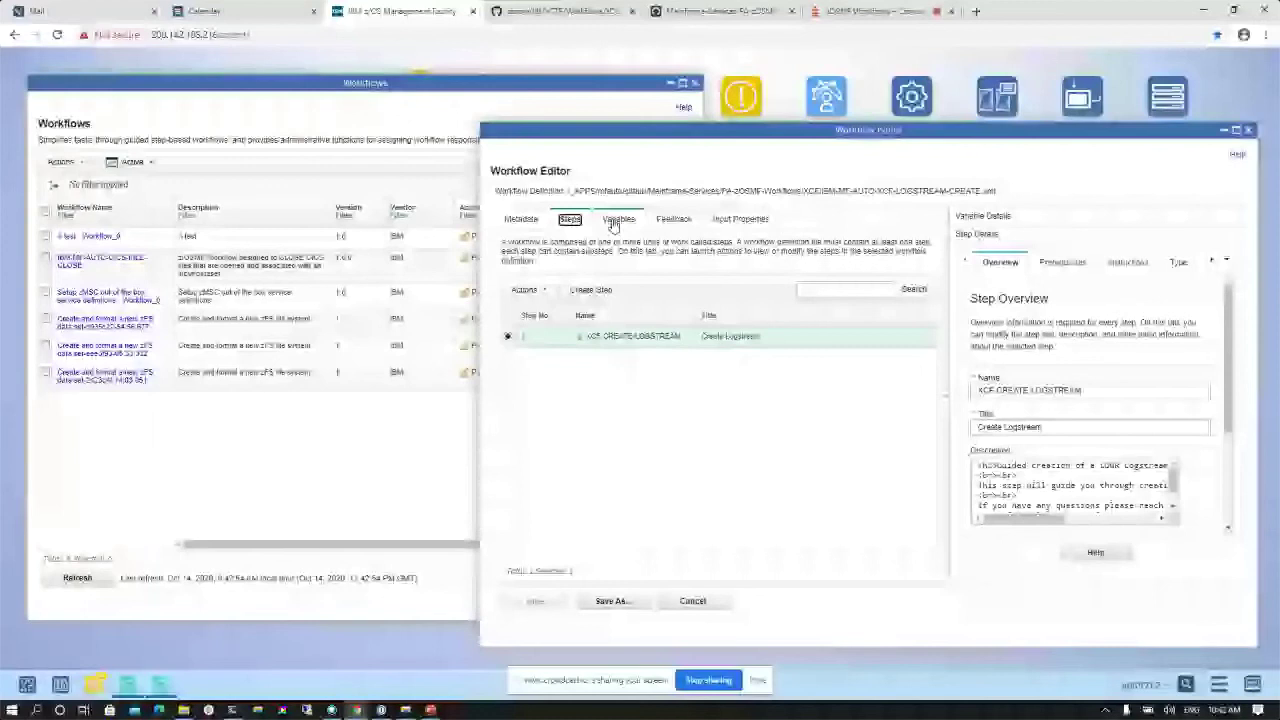
click(616, 220)
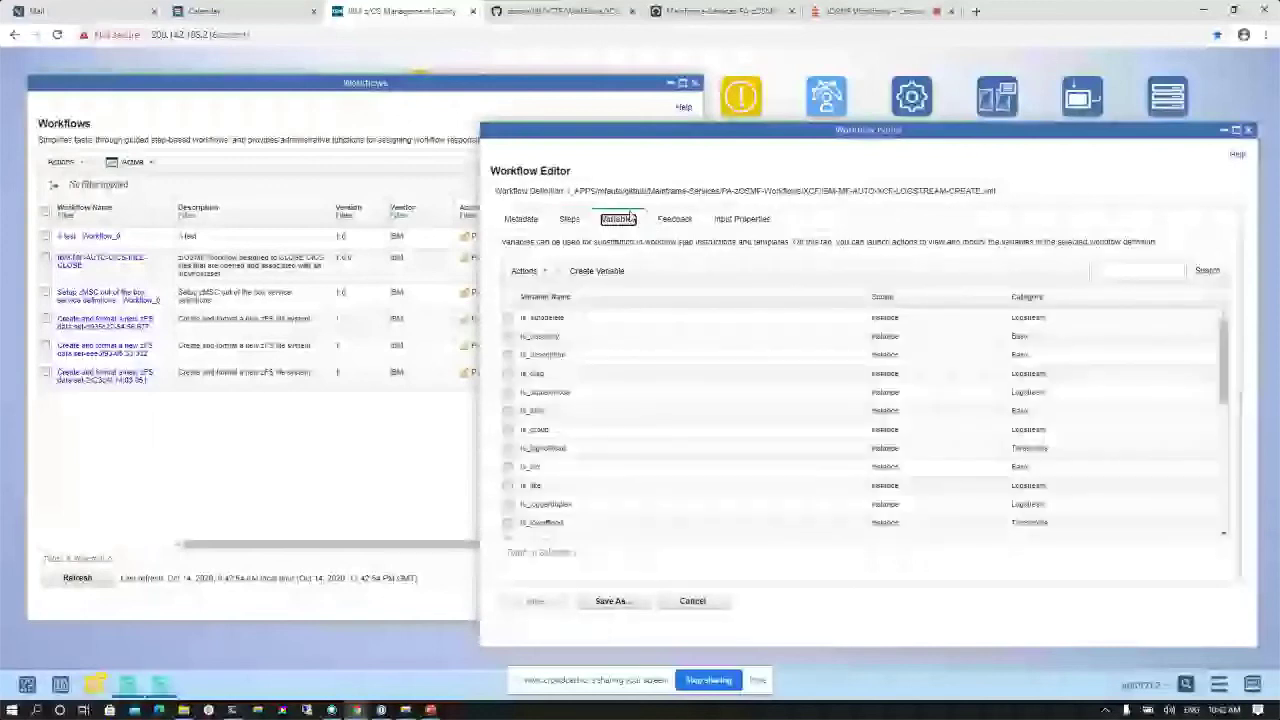
Examine the inline JCL template of the XCF-CREATE-LOGSTREAM step, widening the details area to read its variable substitutions
click(569, 219)
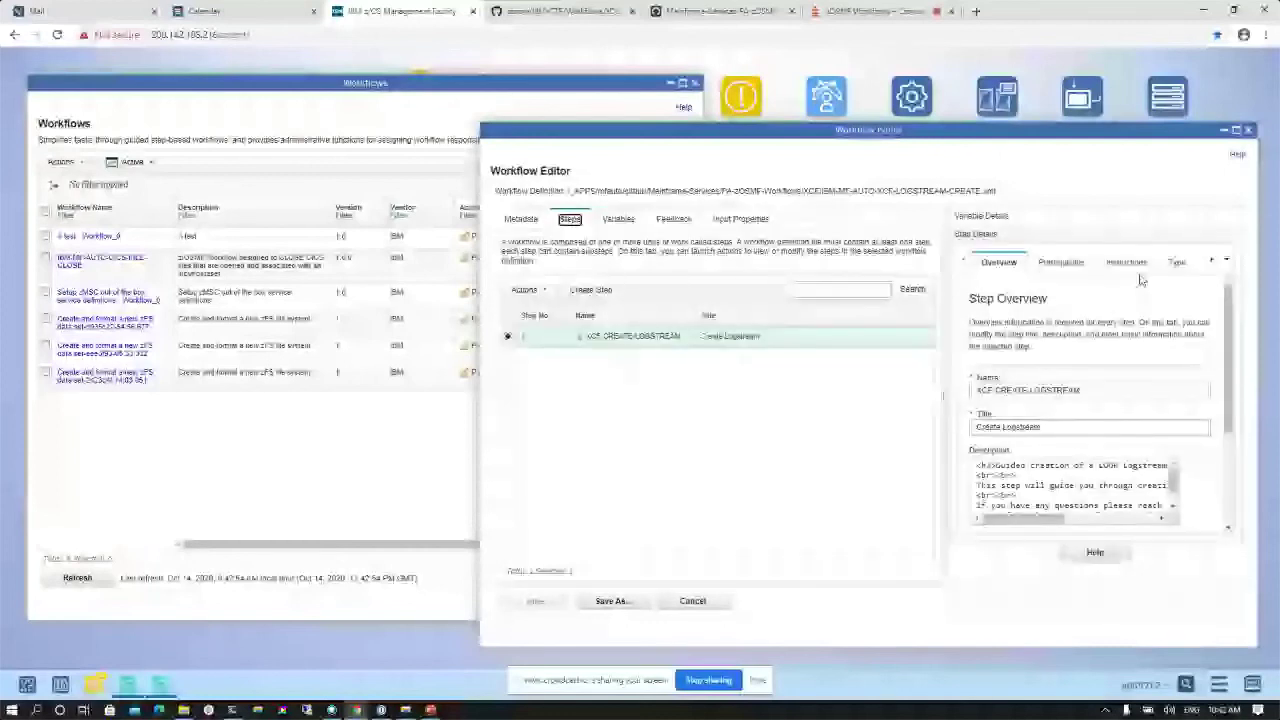
click(1177, 262)
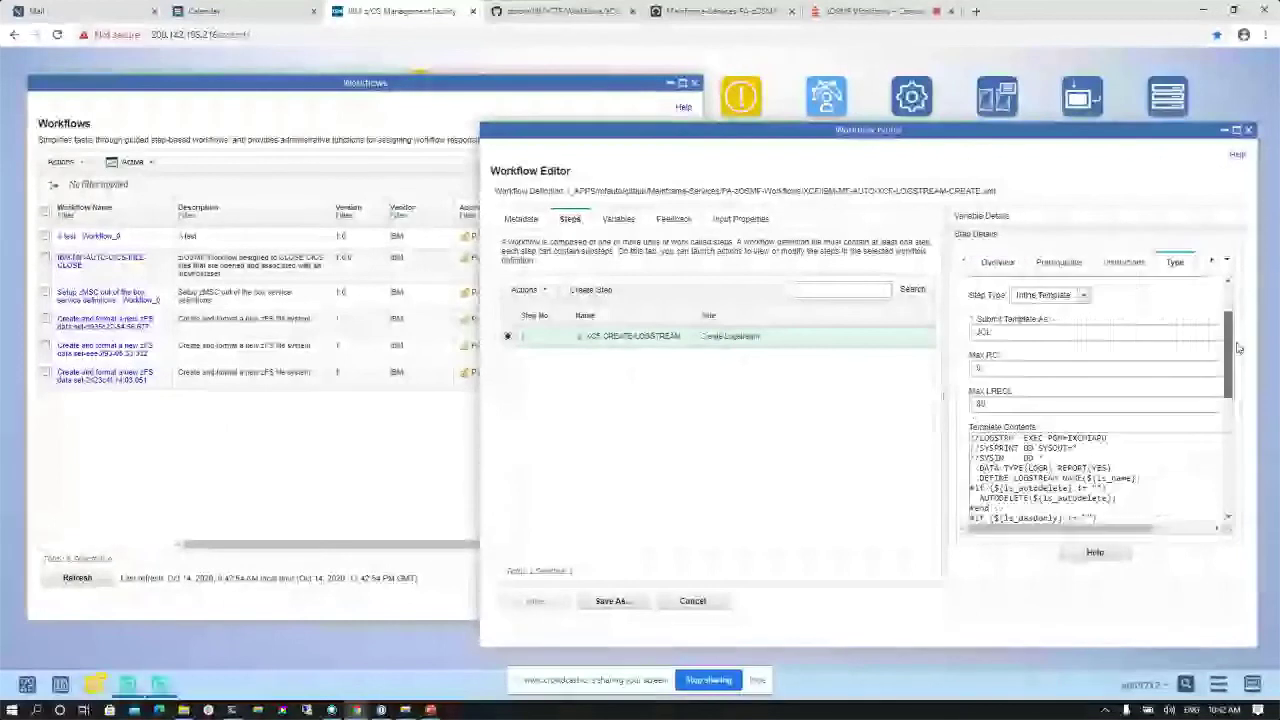
drag(1228, 300, 1258, 372)
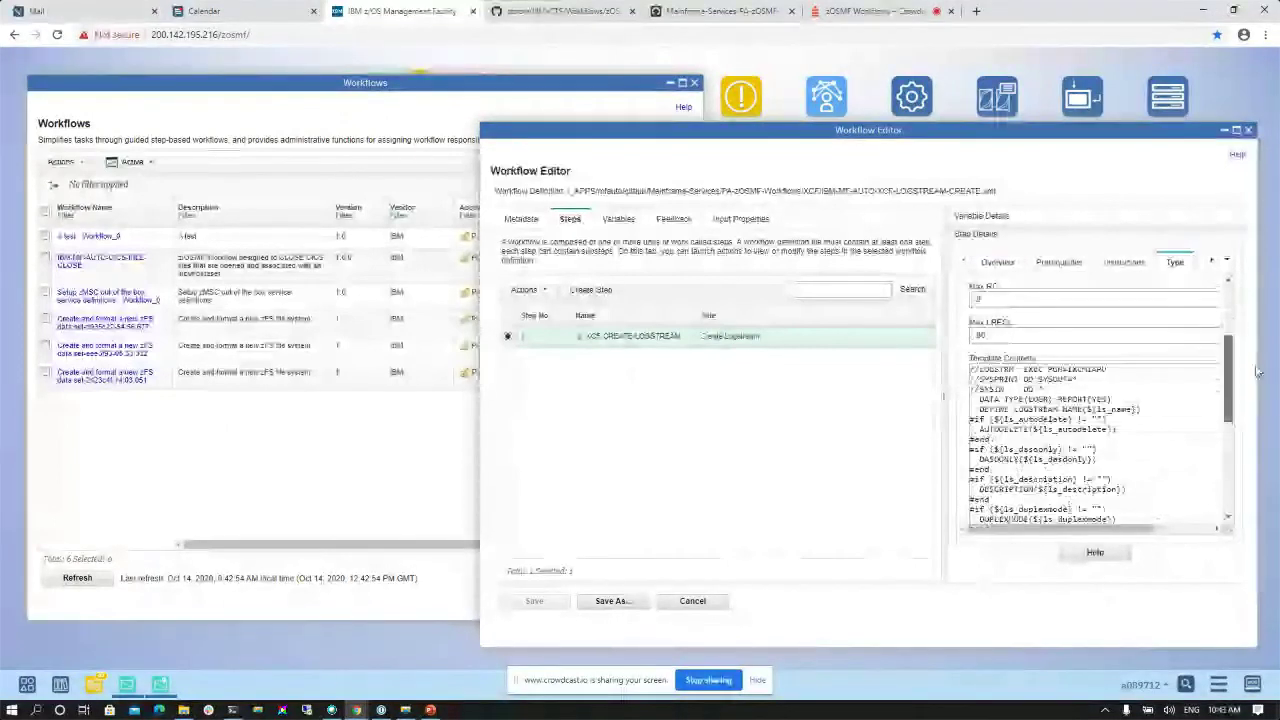
scroll(1193, 424, down, 1)
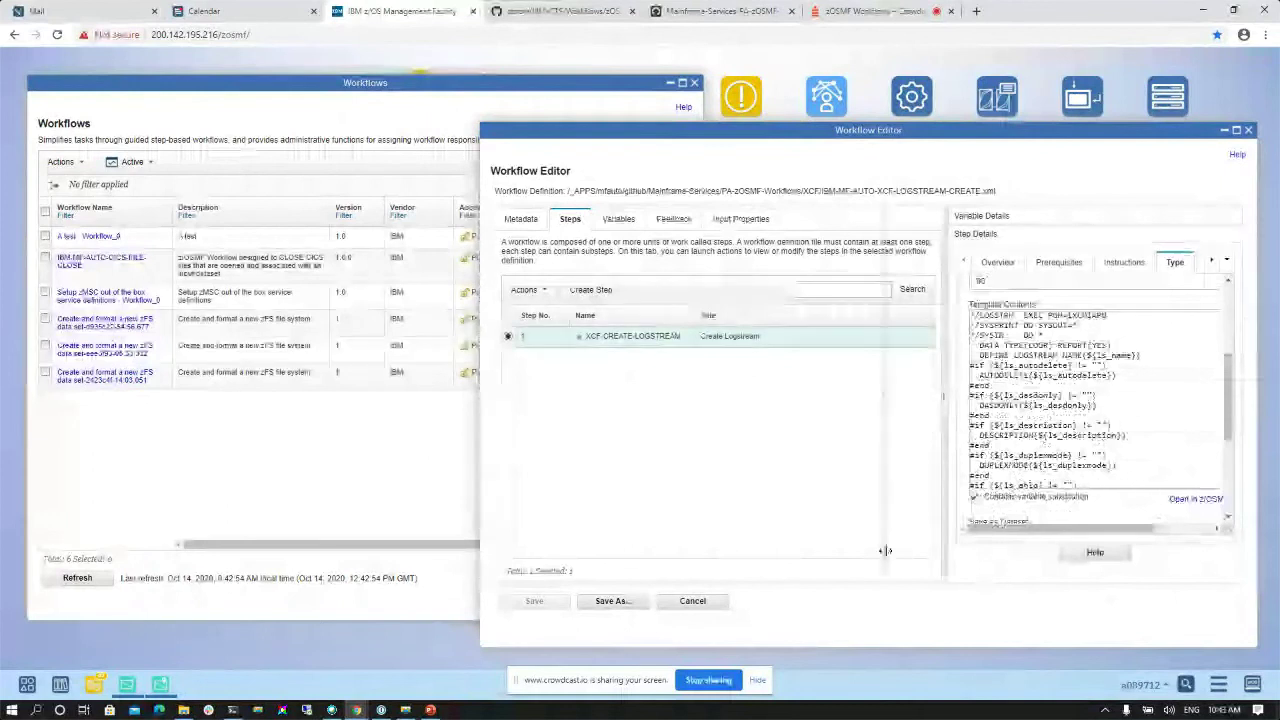
drag(885, 550, 825, 550)
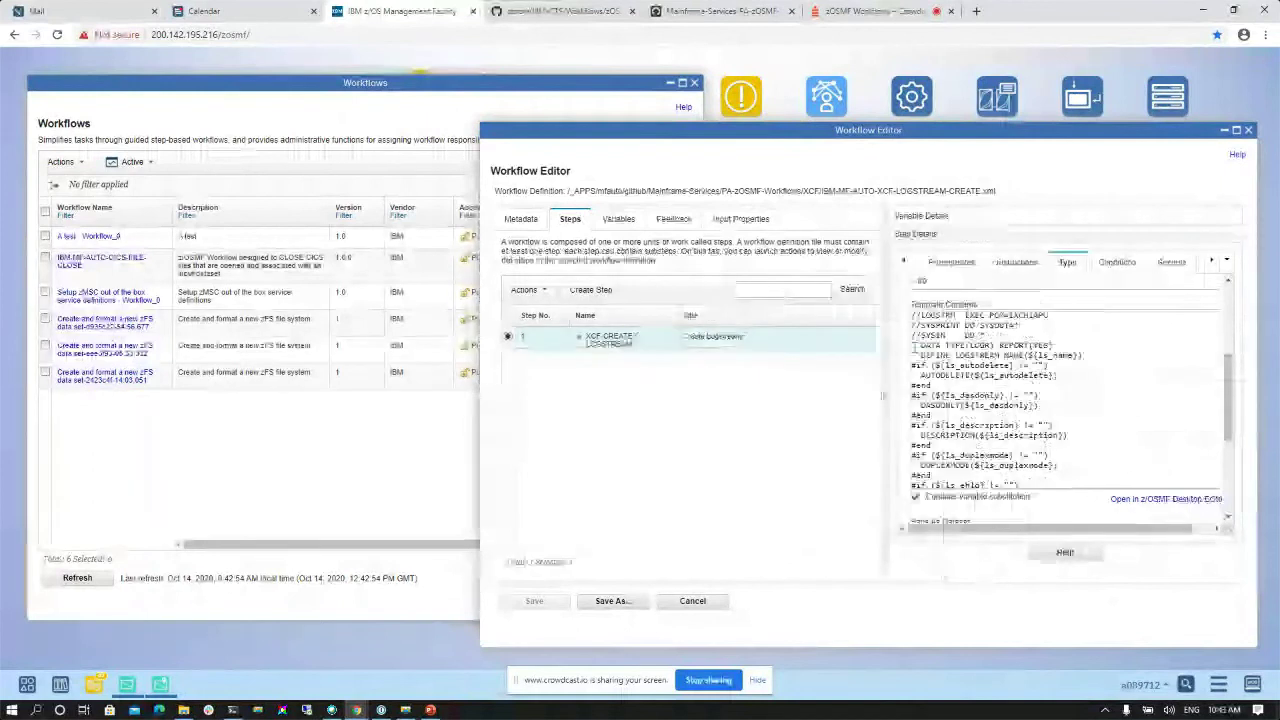
scroll(1033, 397, right, 1)
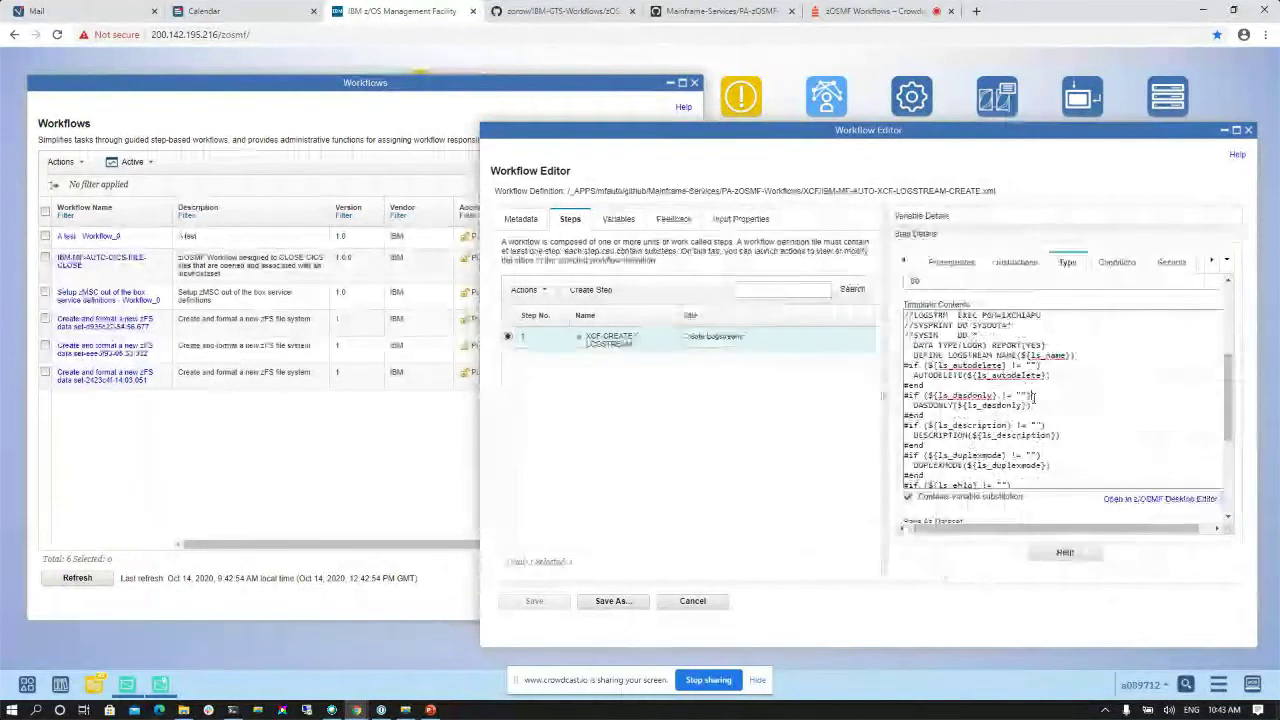
click(1001, 445)
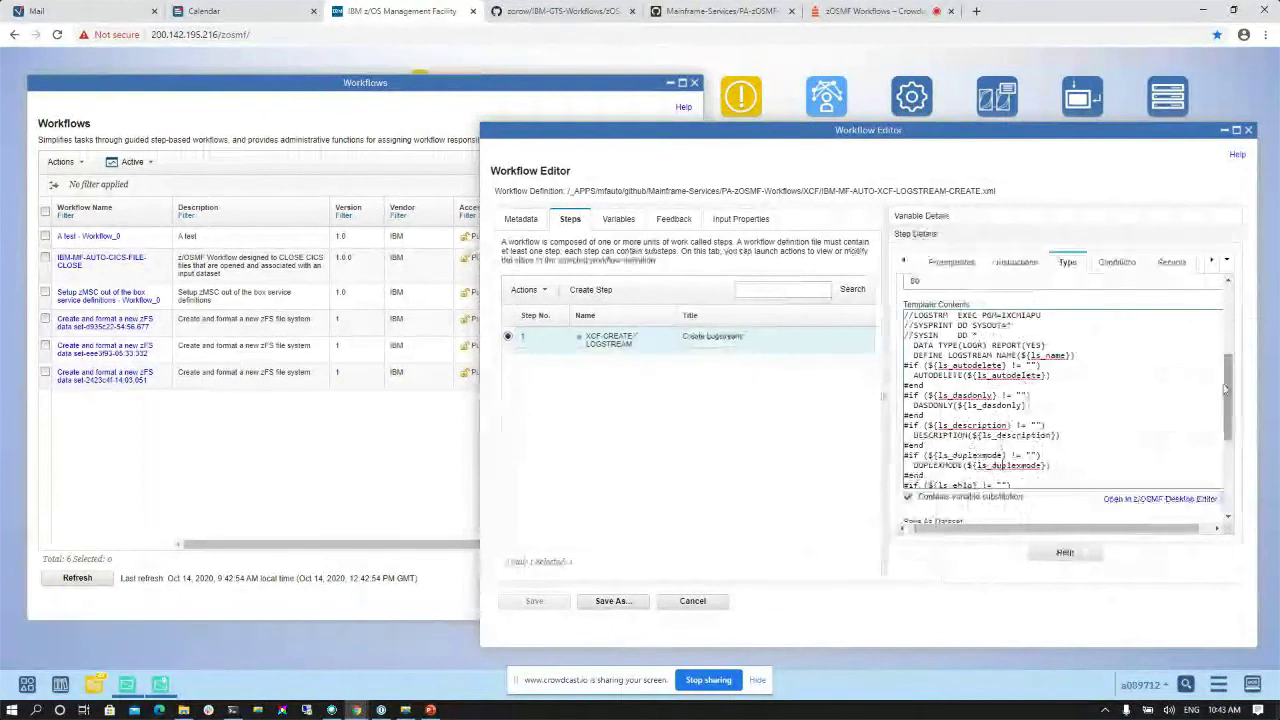
drag(1225, 388, 1228, 314)
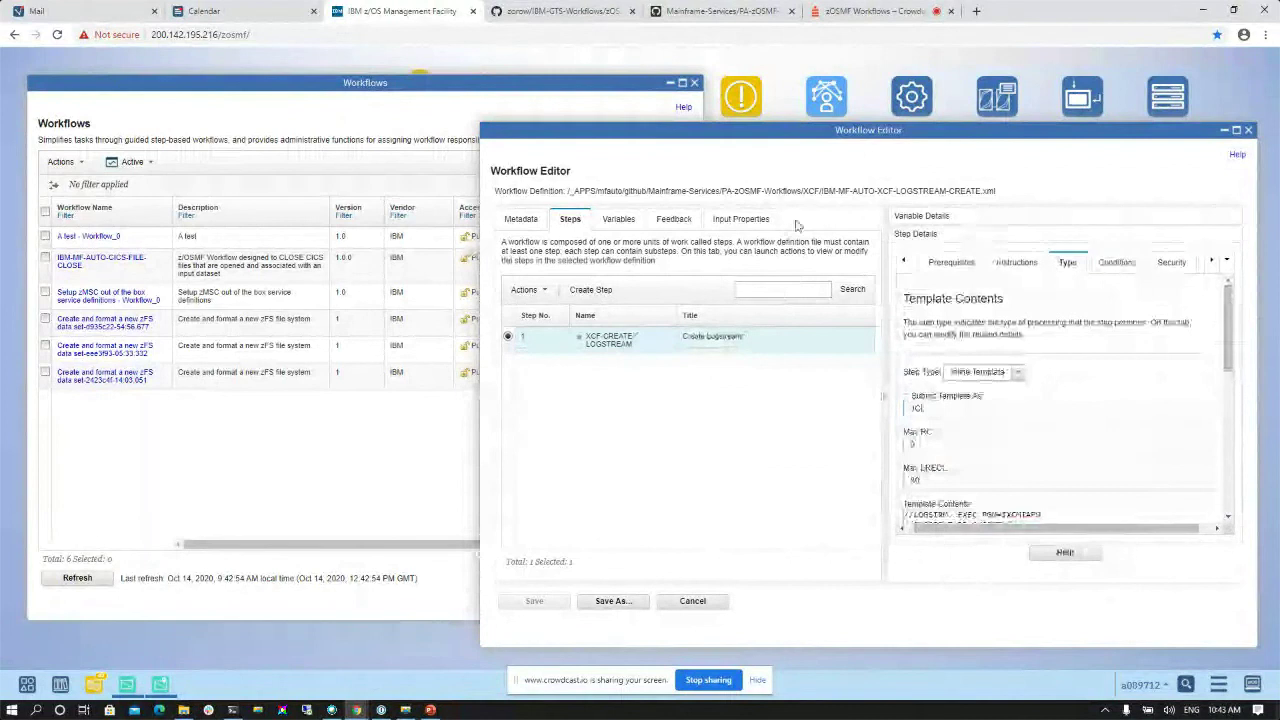
Review the workflow's variables and their categories, showing the details of ls_highoffload
click(618, 218)
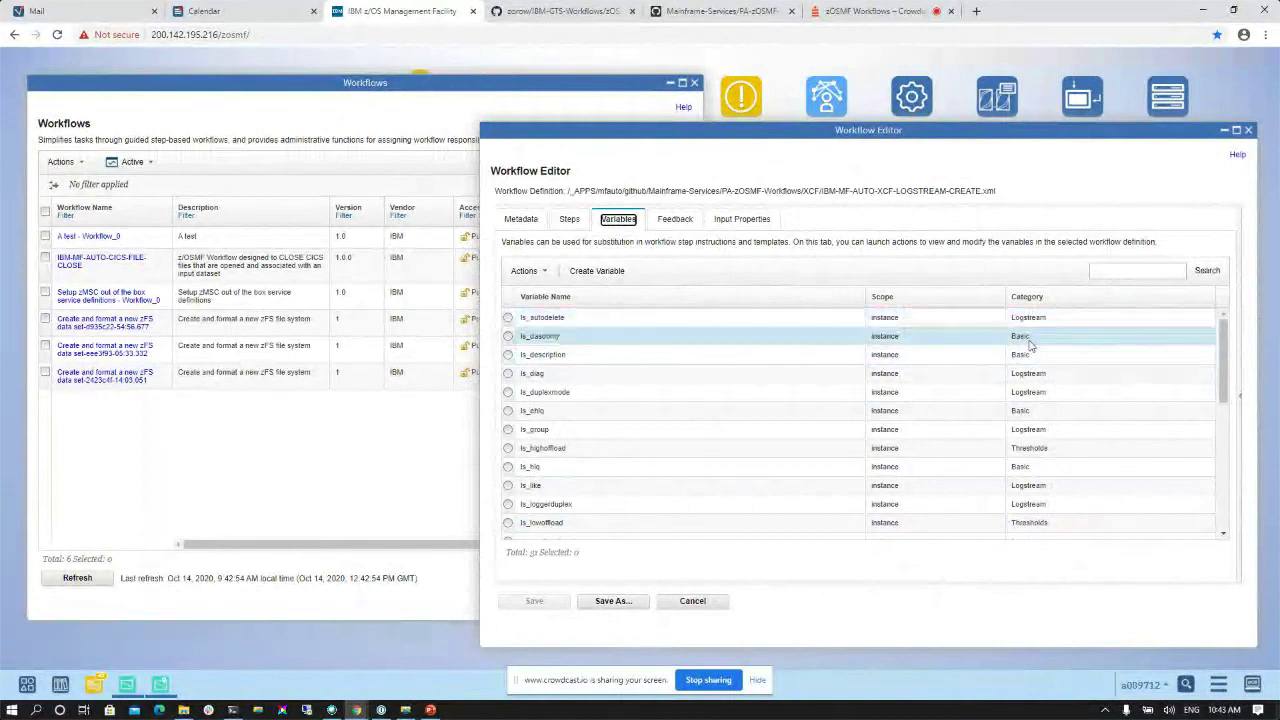
click(1059, 452)
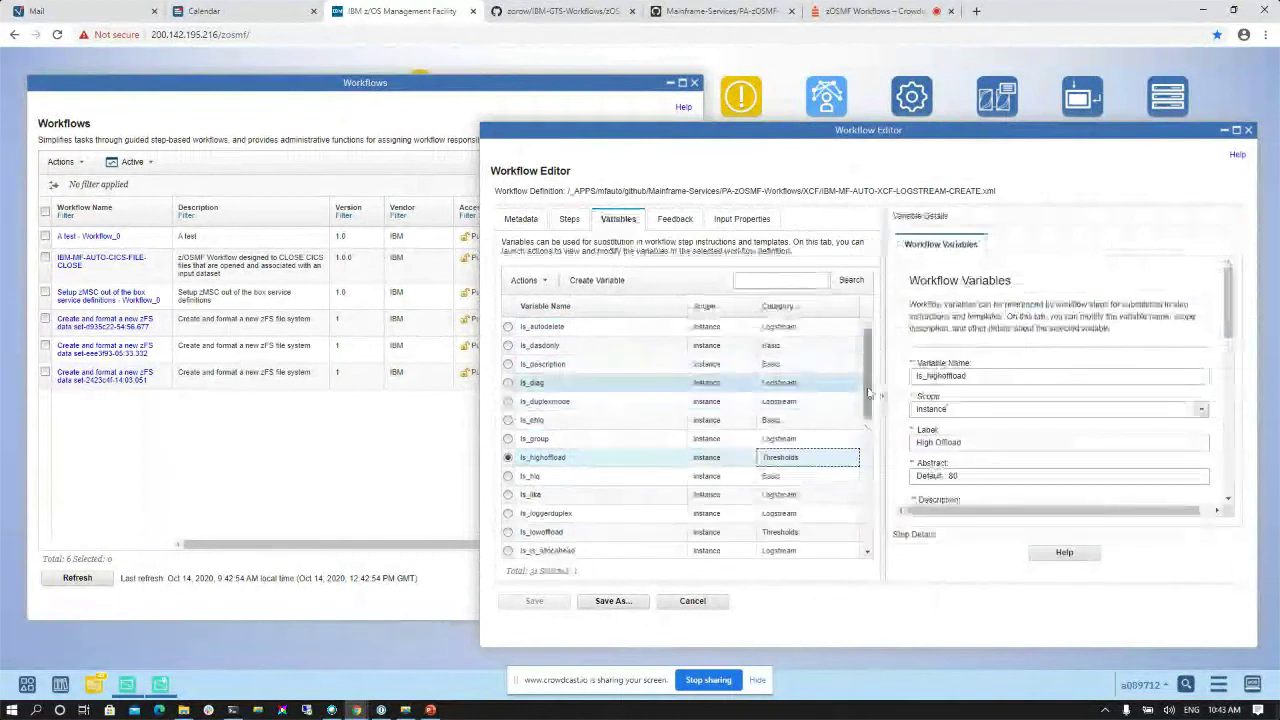
drag(866, 400, 878, 470)
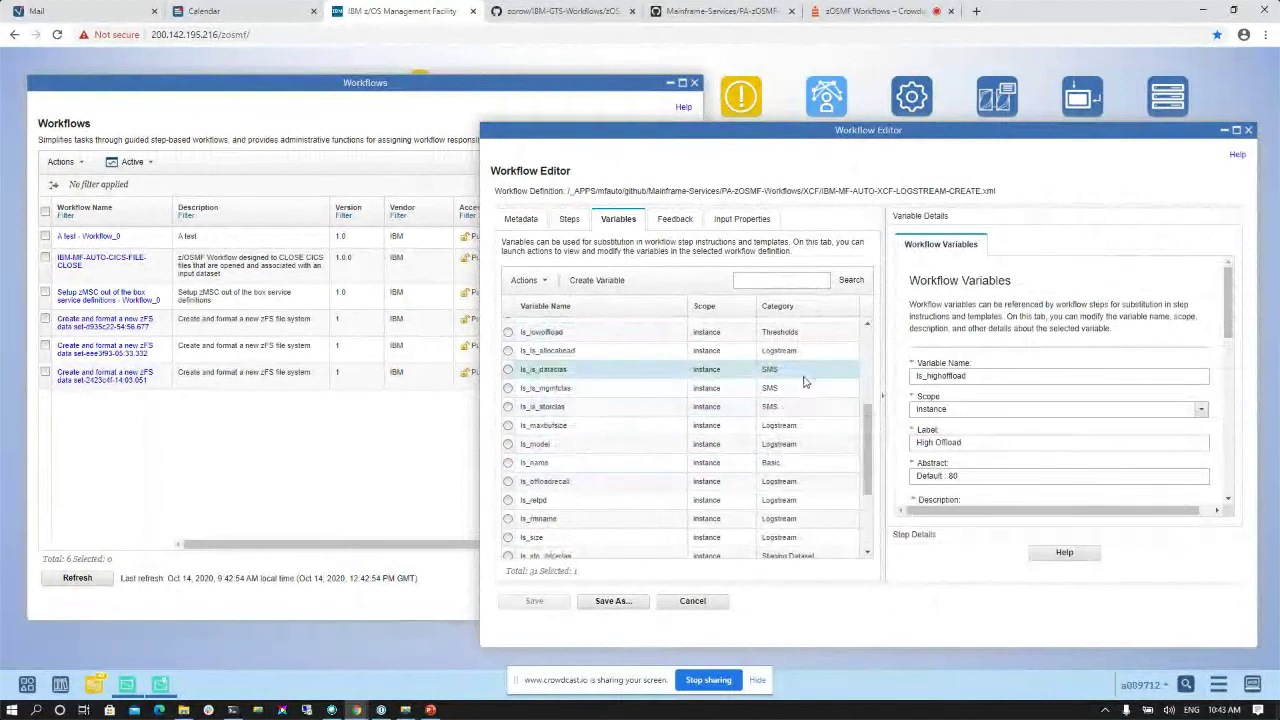
drag(869, 441, 876, 341)
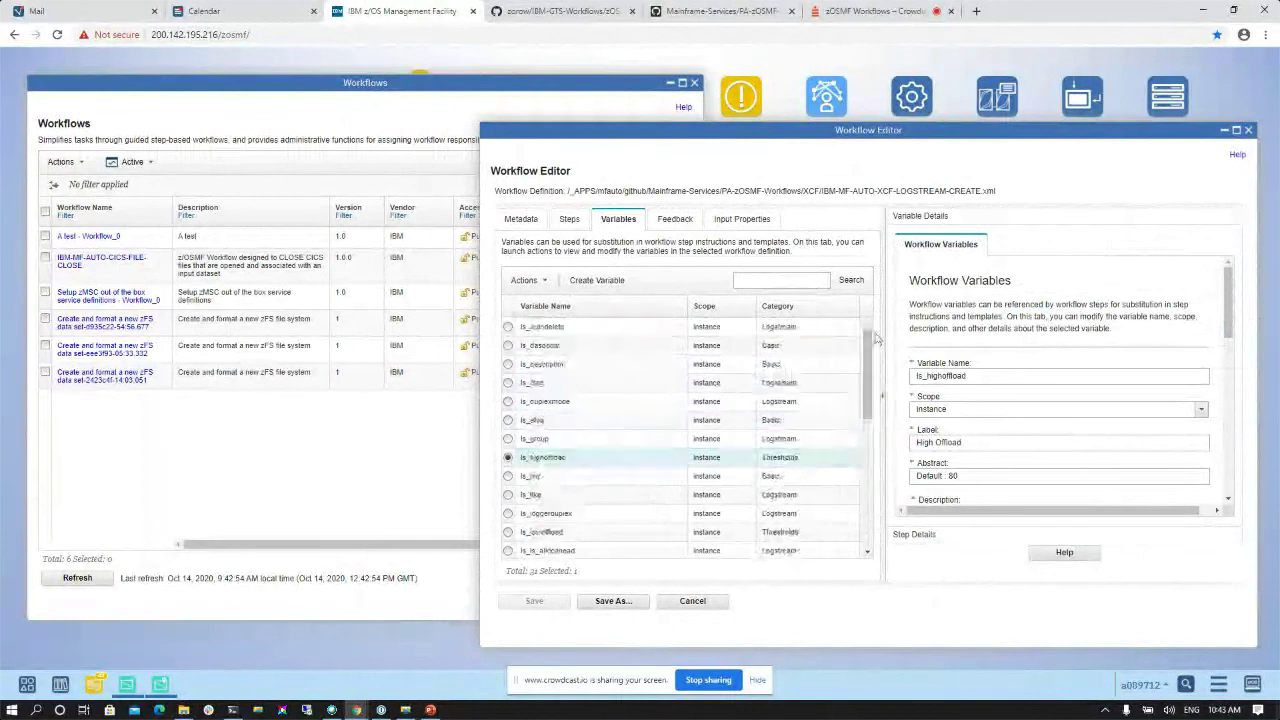
Copy the editor's workflow definition path and begin creating a workflow that uses IBM-MF-AUTO-XCF-LOGSTREAM-CREATE.xml as its definition file
drag(1003, 195, 568, 196)
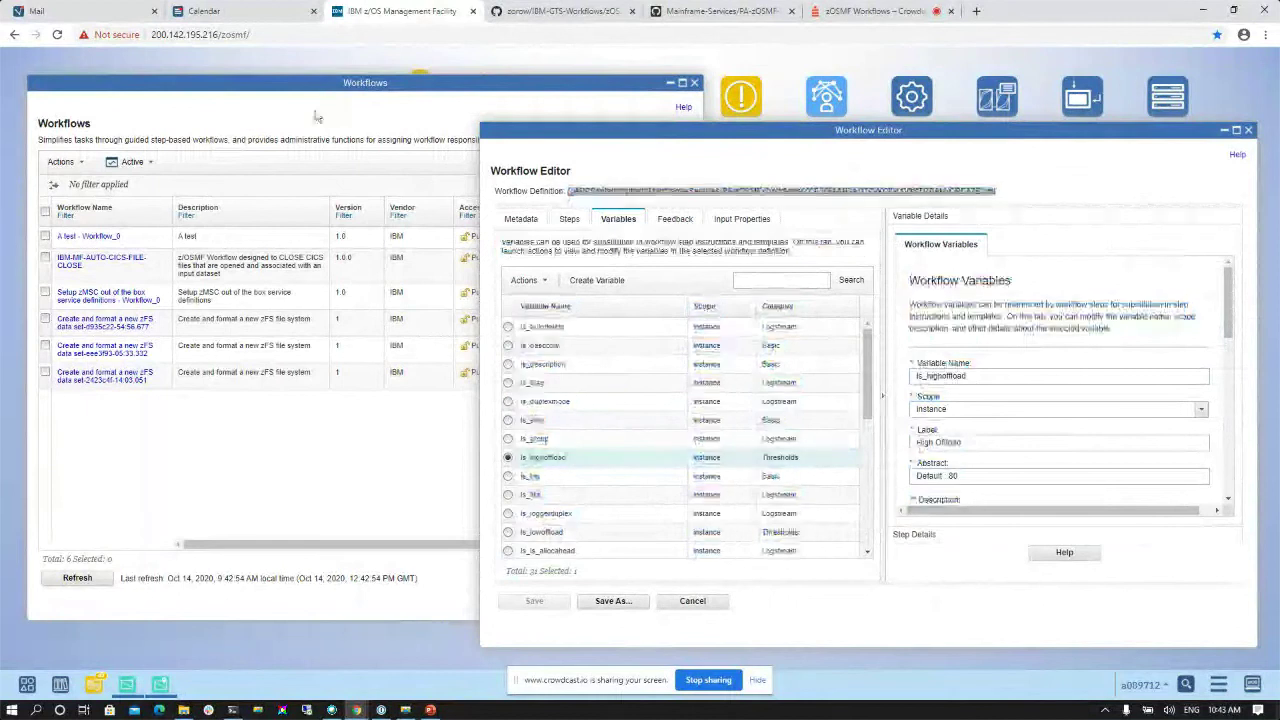
click(453, 84)
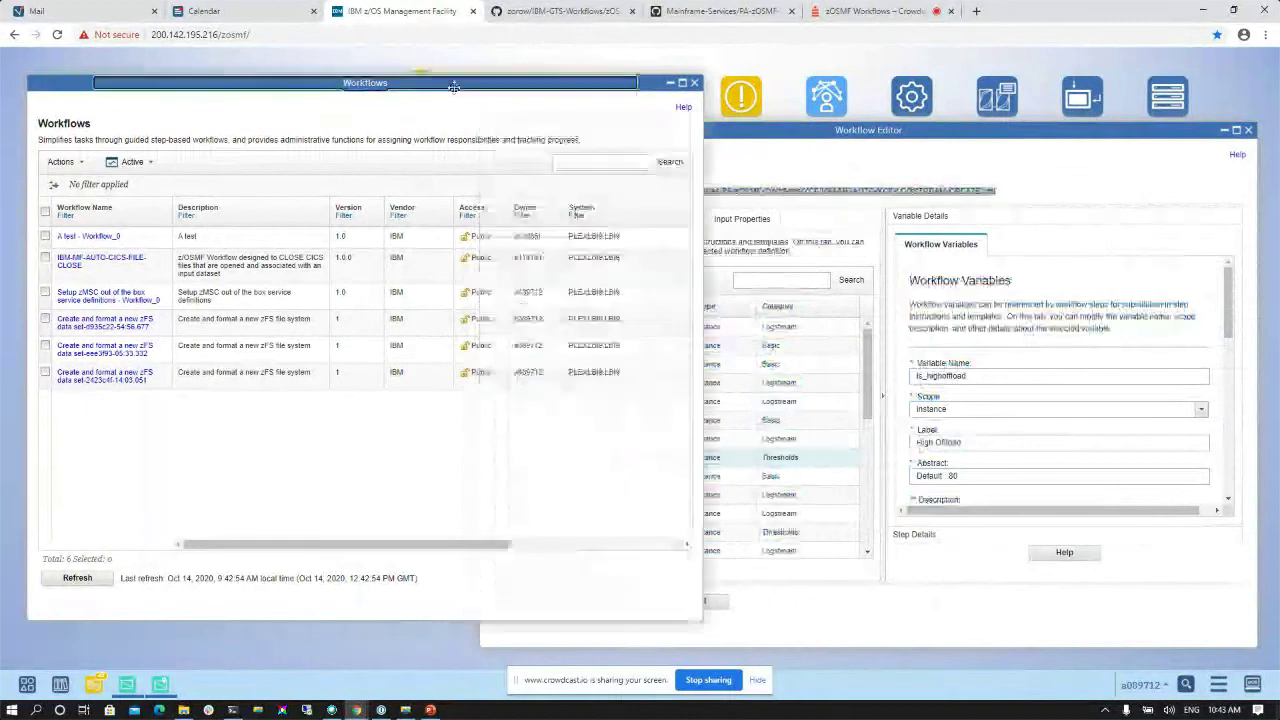
click(78, 167)
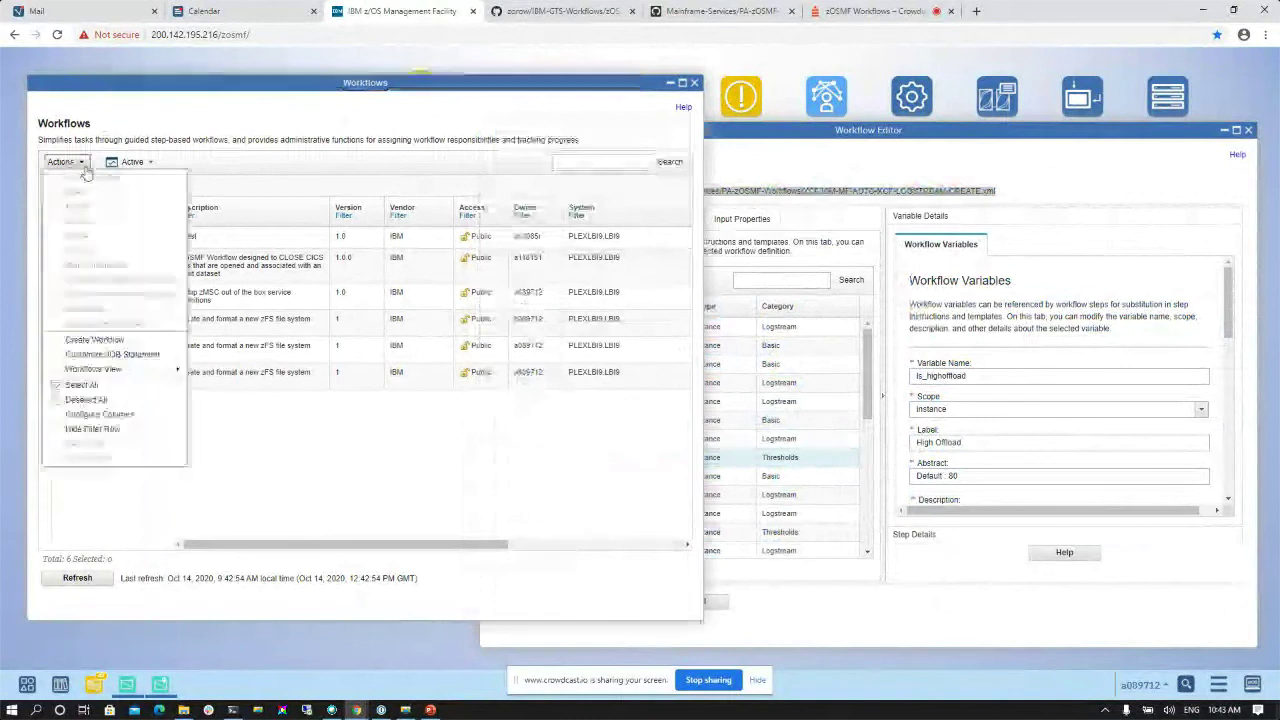
click(138, 341)
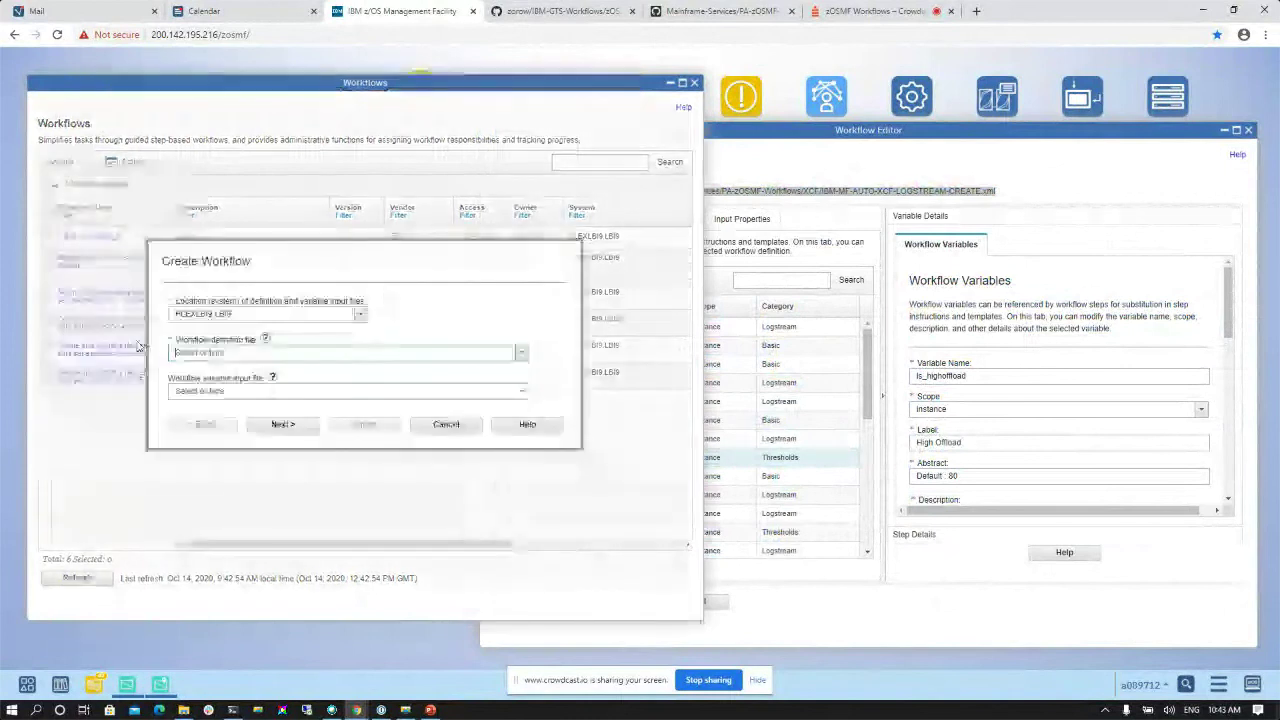
key(ctrl+v)
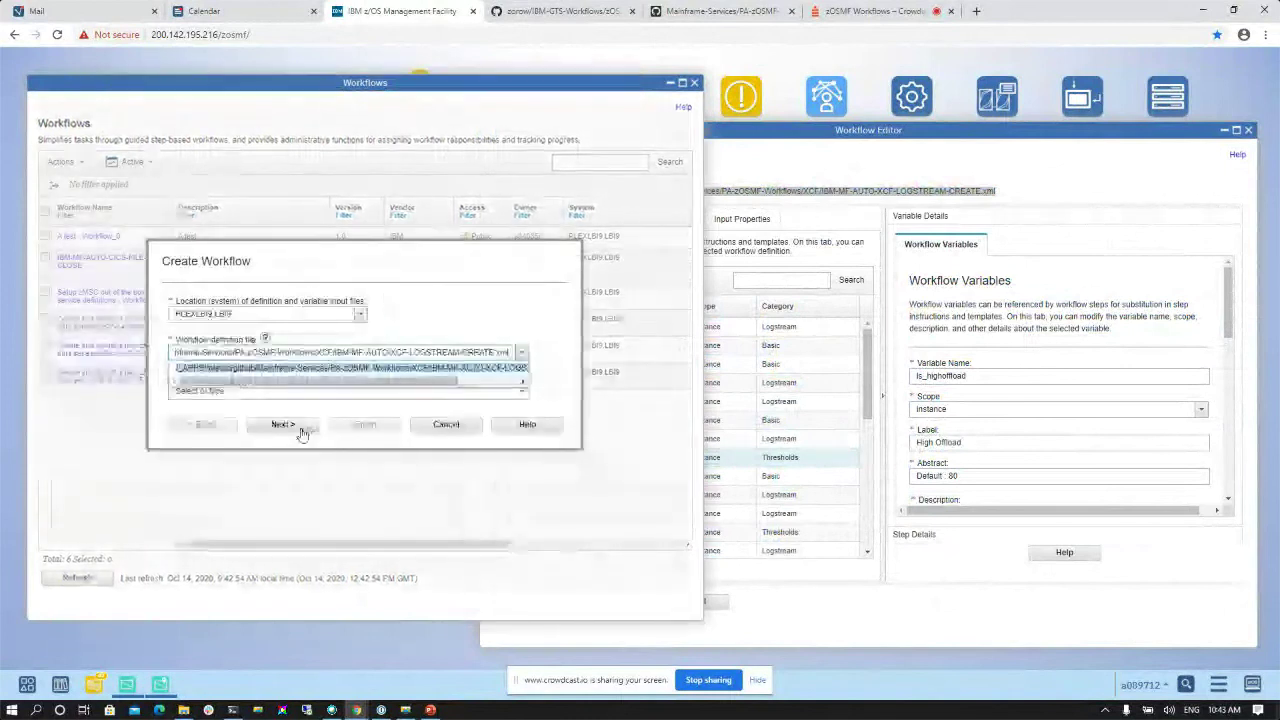
click(283, 425)
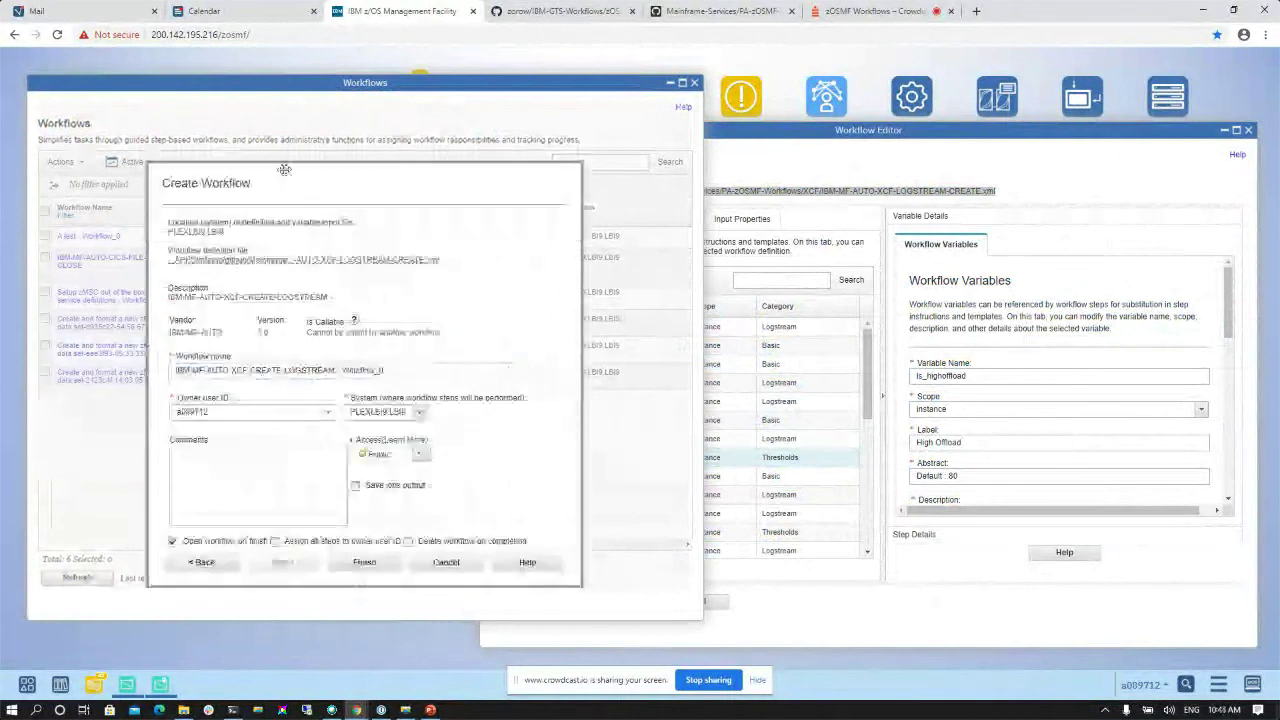
Create the workflow under its default name, with all steps assigned to the owner user ID and set to open on finish
drag(284, 170, 320, 138)
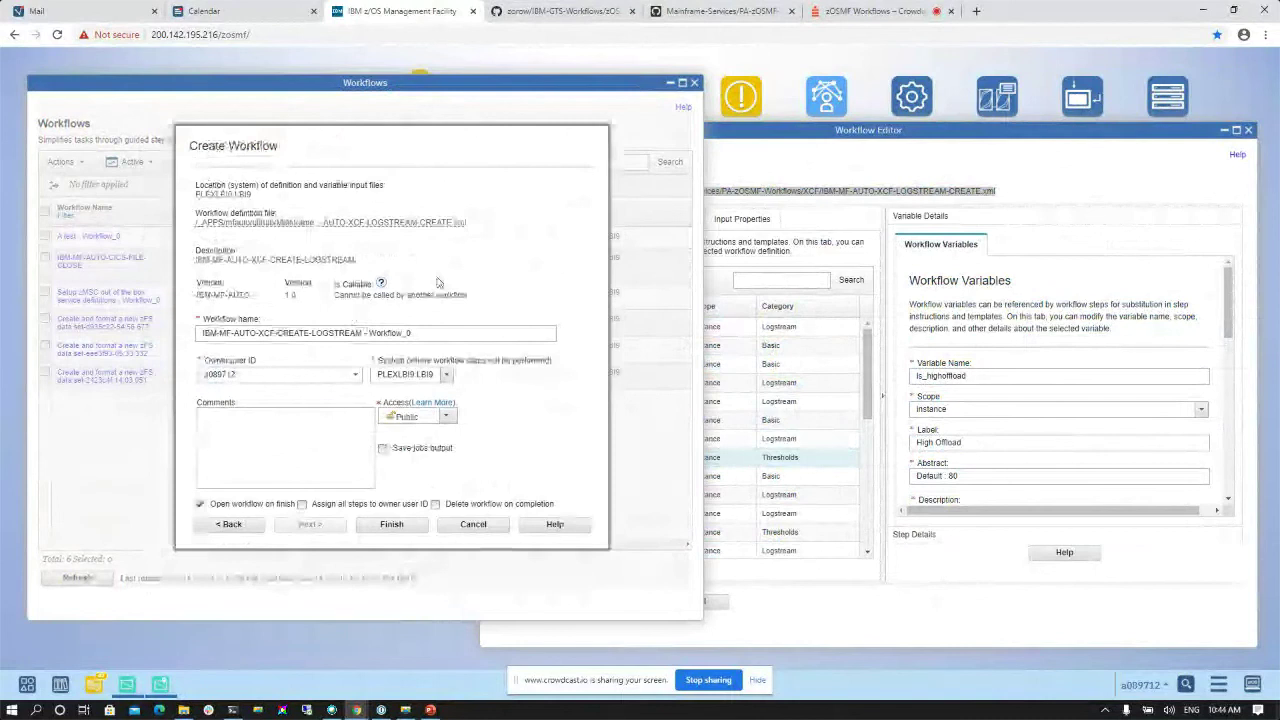
drag(202, 333, 413, 347)
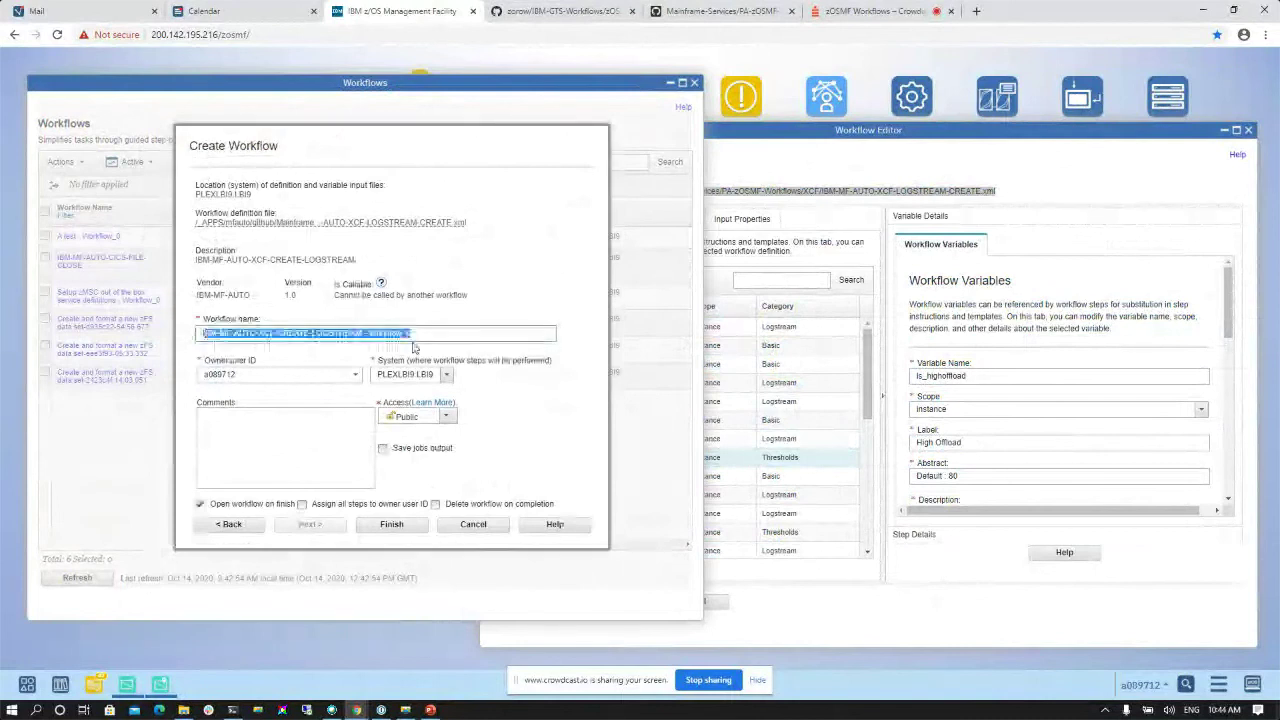
click(436, 333)
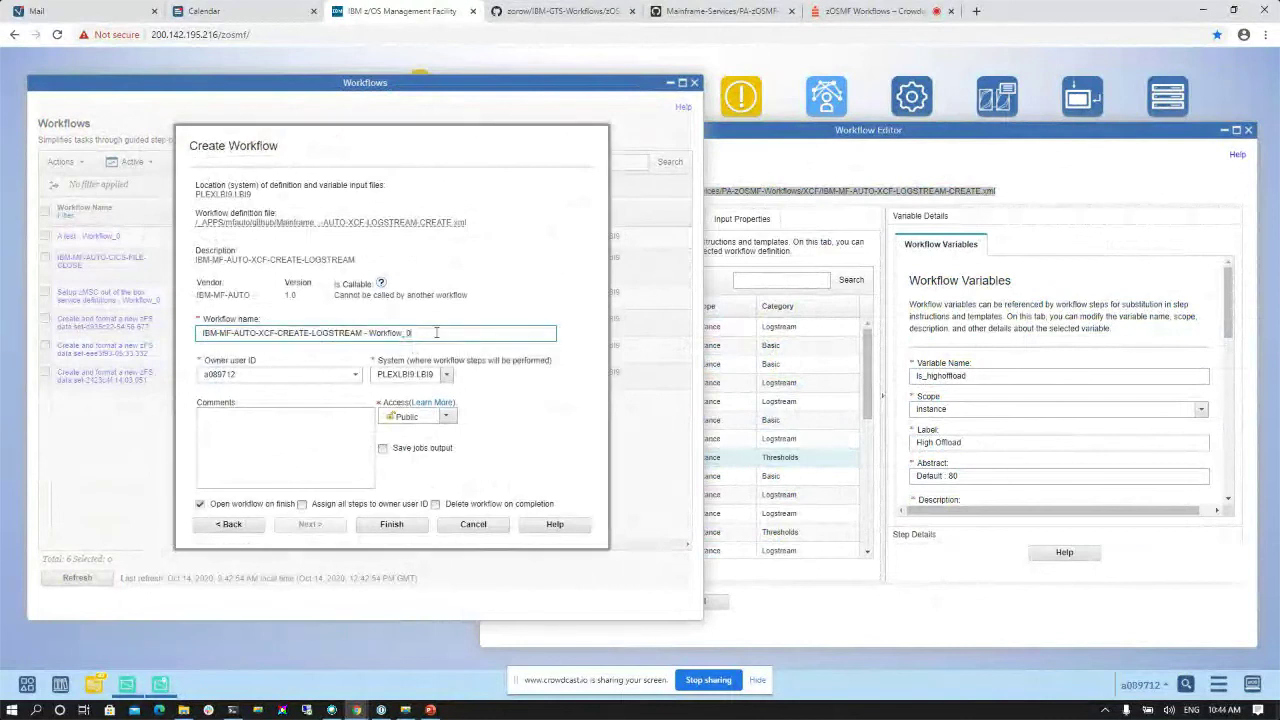
click(302, 505)
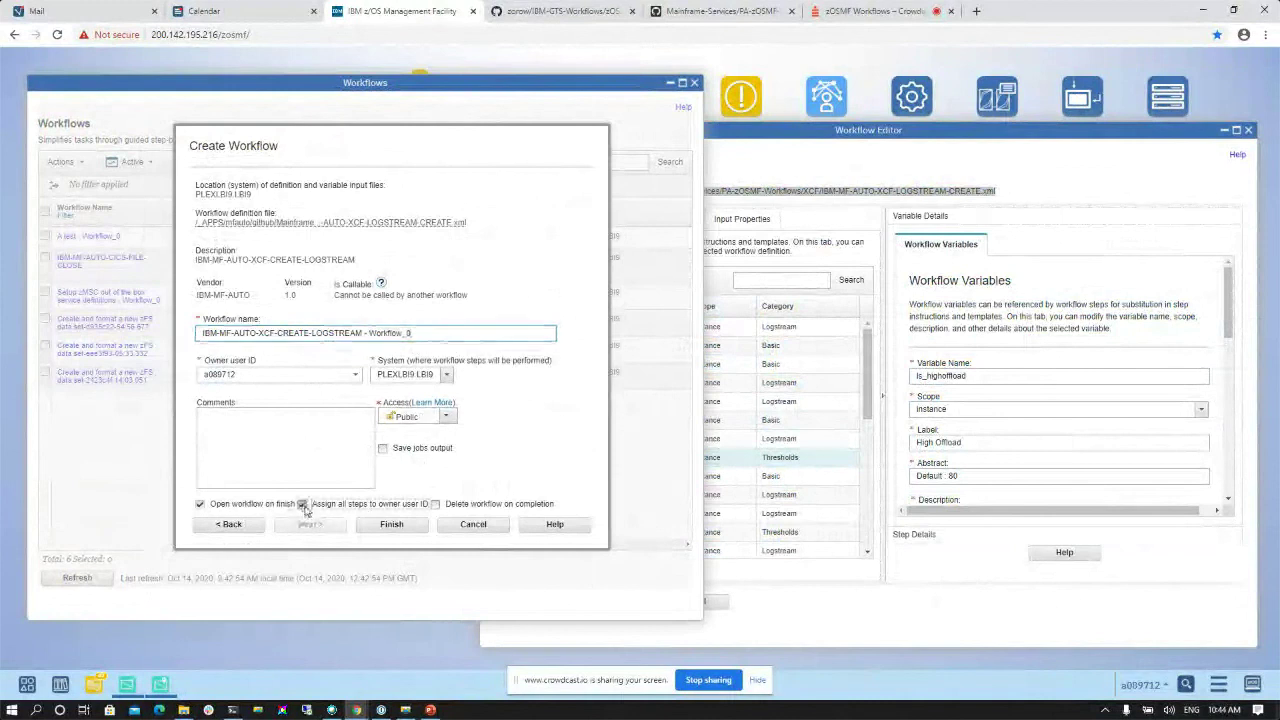
click(391, 525)
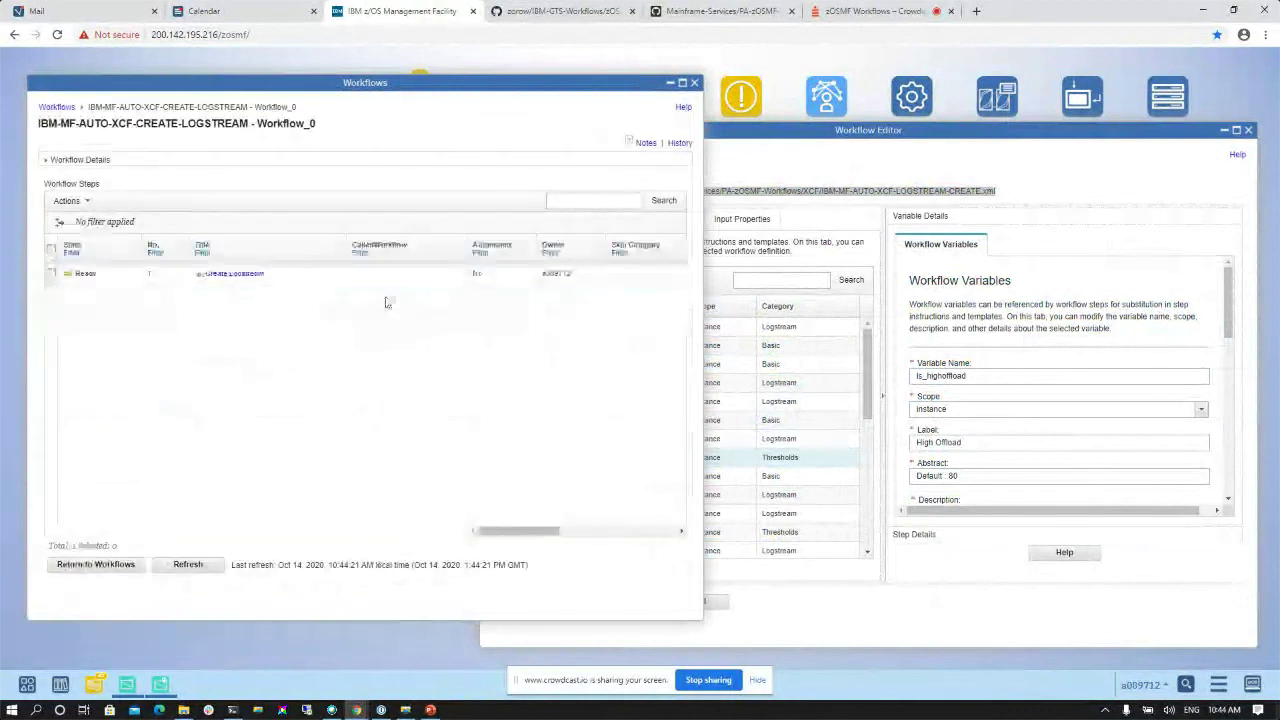
Open the Create Logstream step for performing and review its input variable categories
click(238, 277)
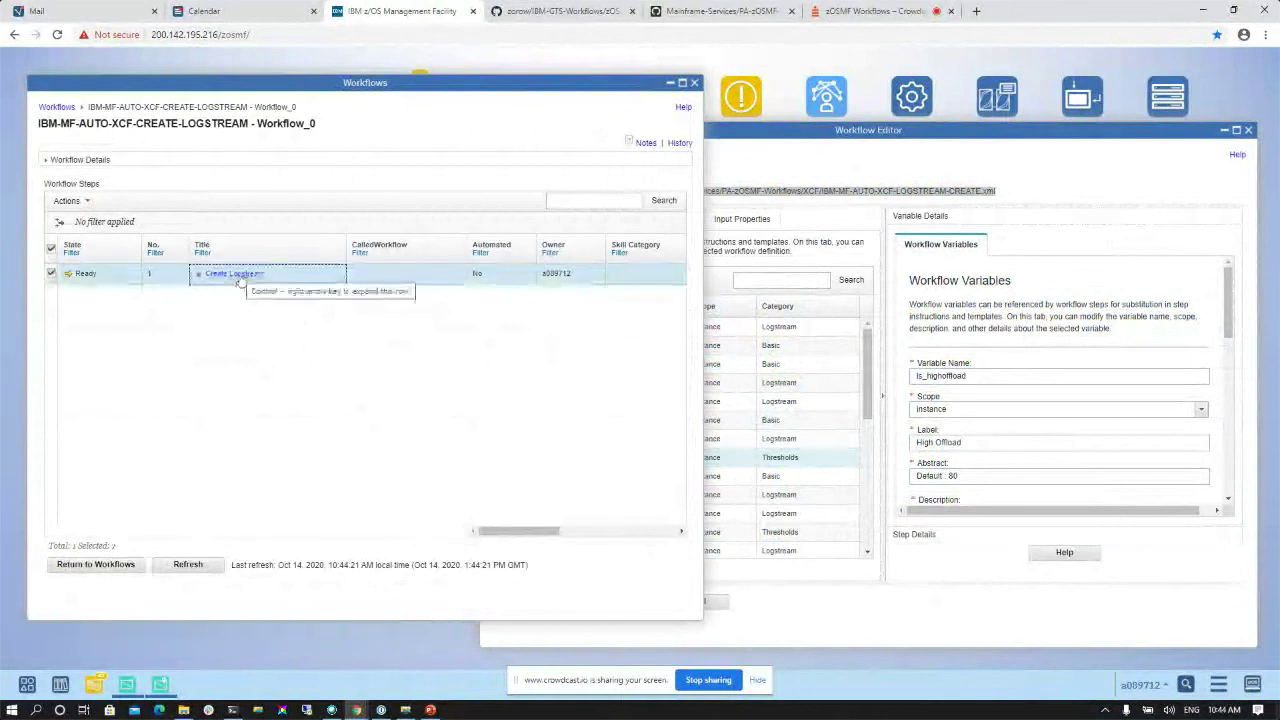
click(234, 277)
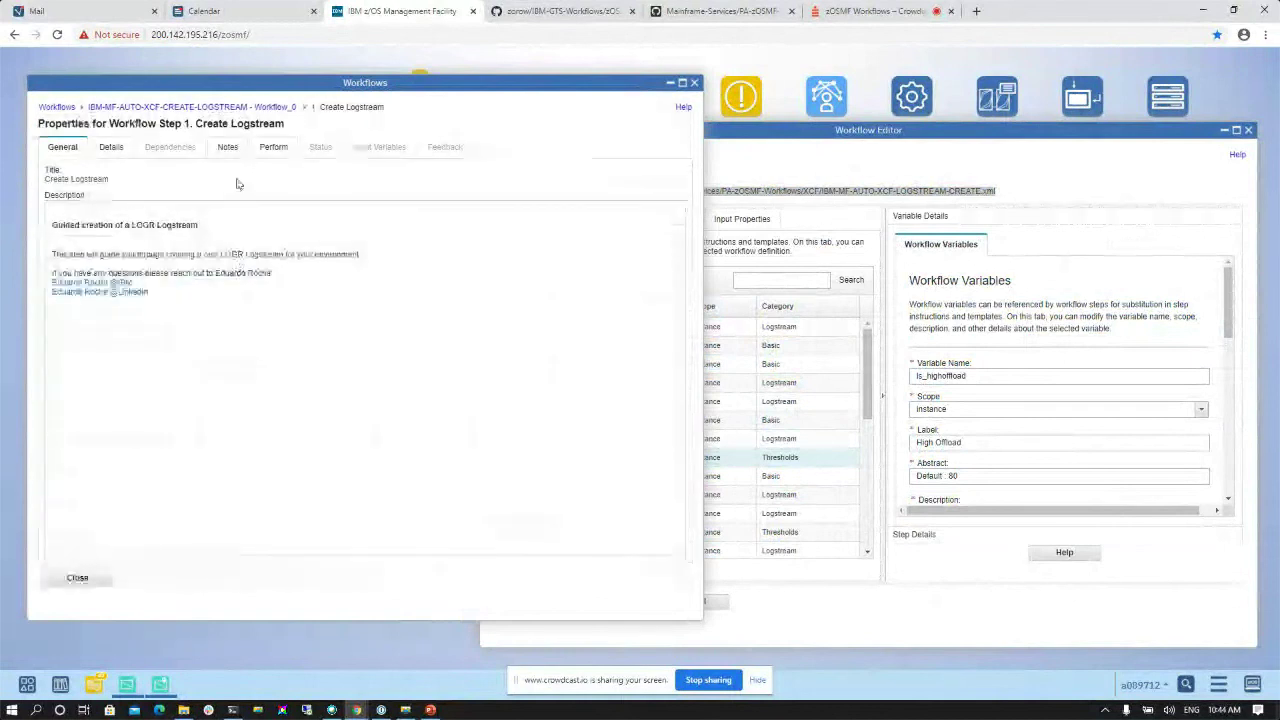
click(272, 148)
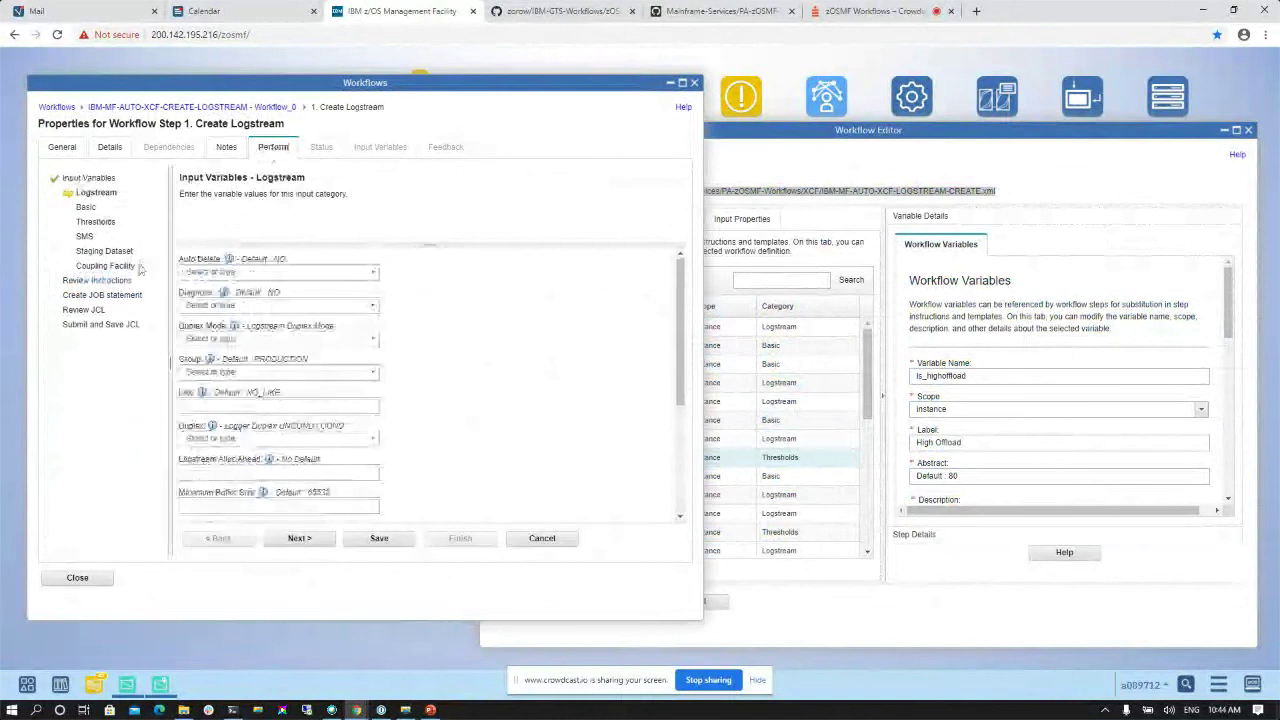
drag(142, 268, 76, 207)
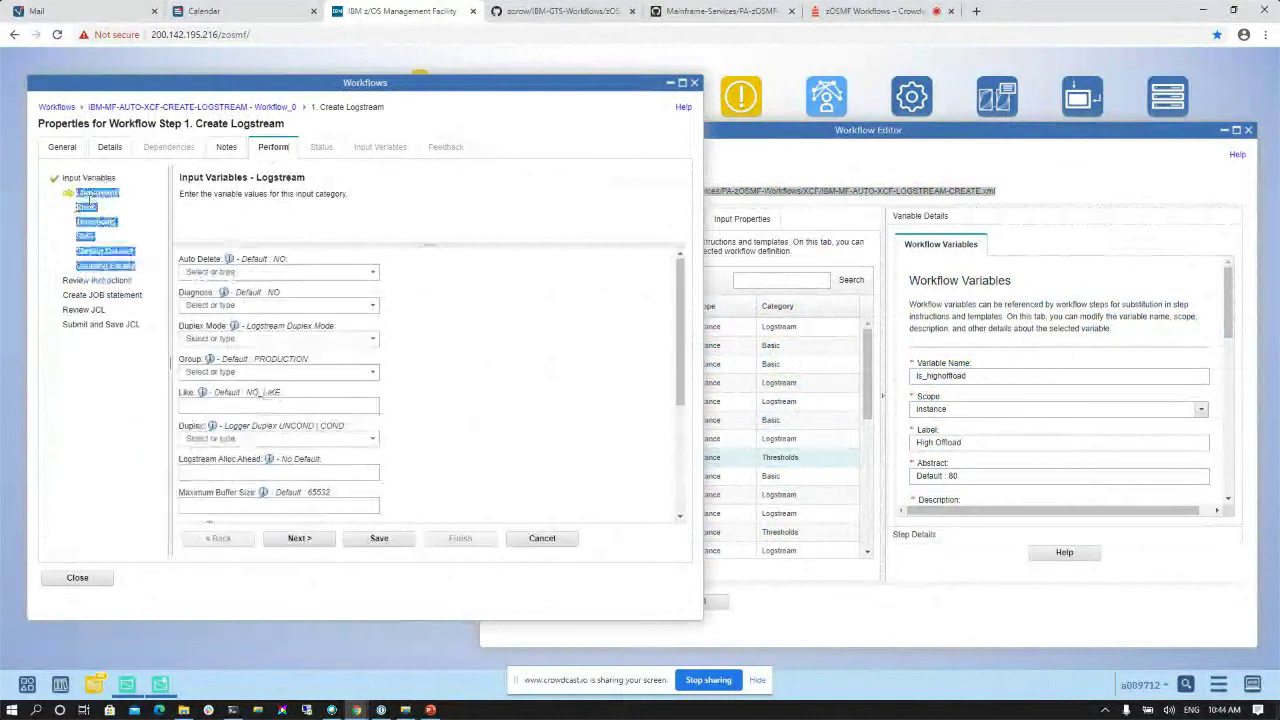
click(76, 207)
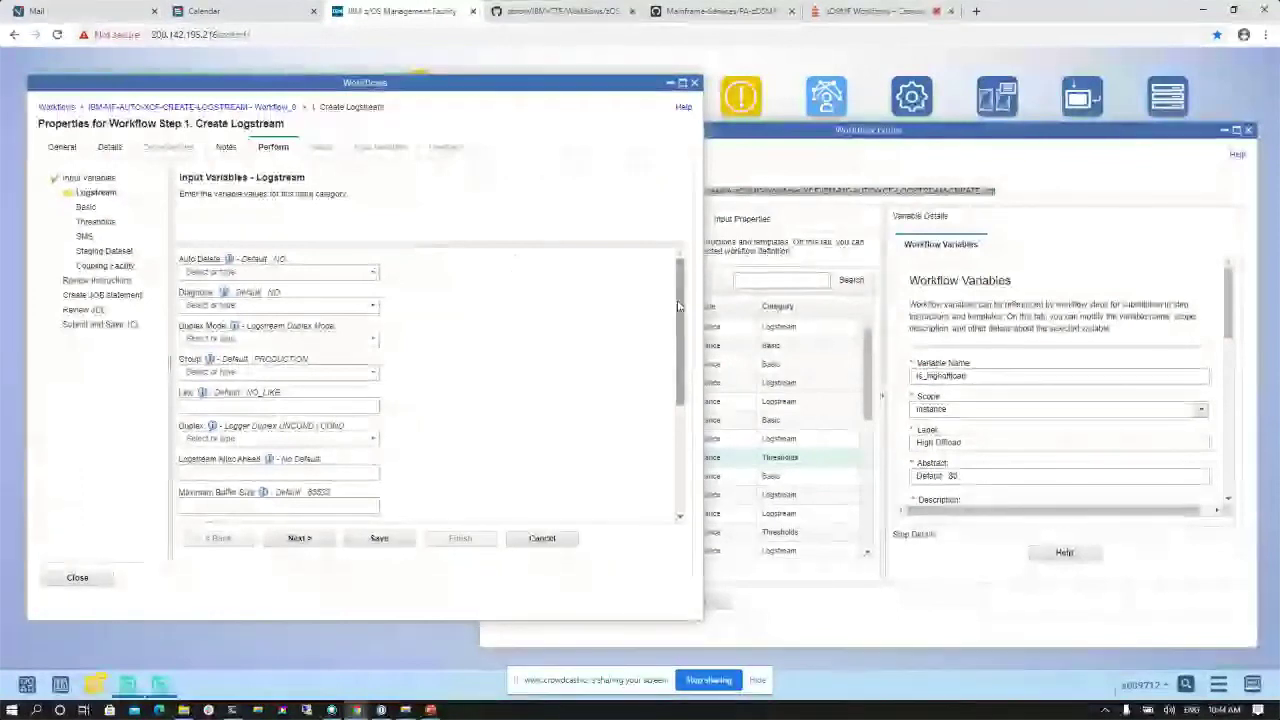
Look through the Logstream input variables and search the page for "name"
drag(678, 305, 703, 398)
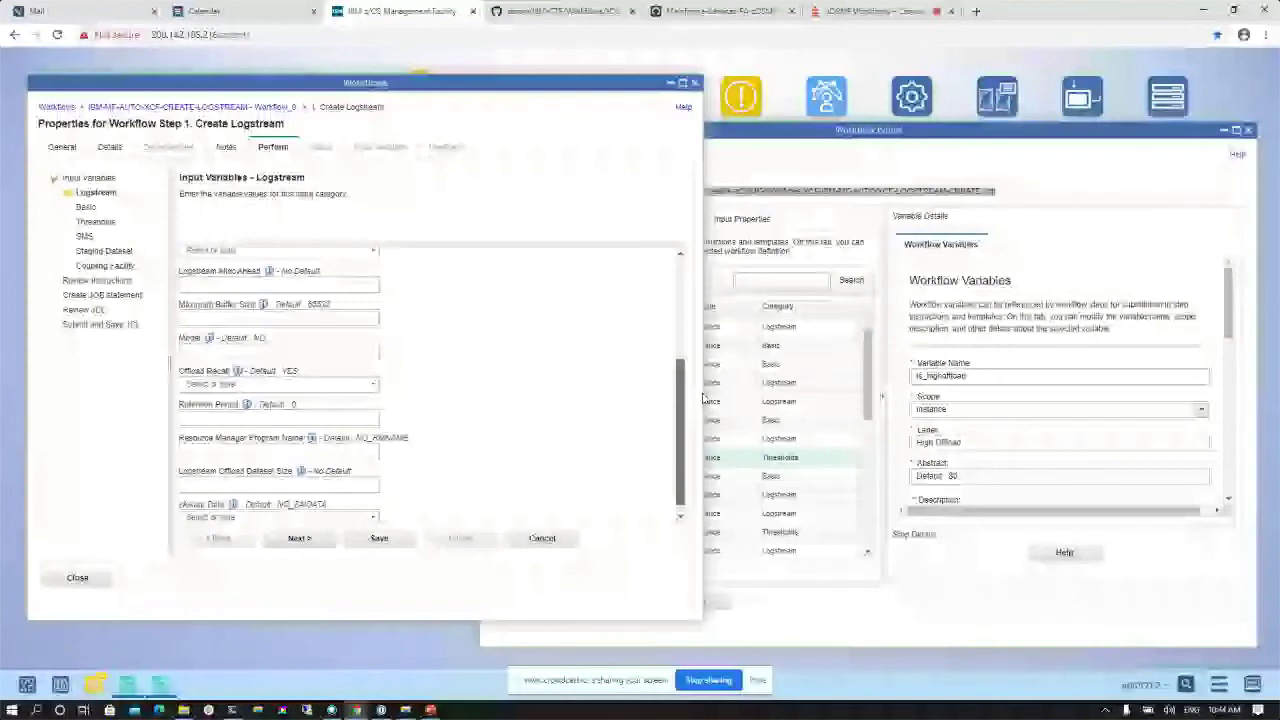
drag(703, 398, 712, 325)
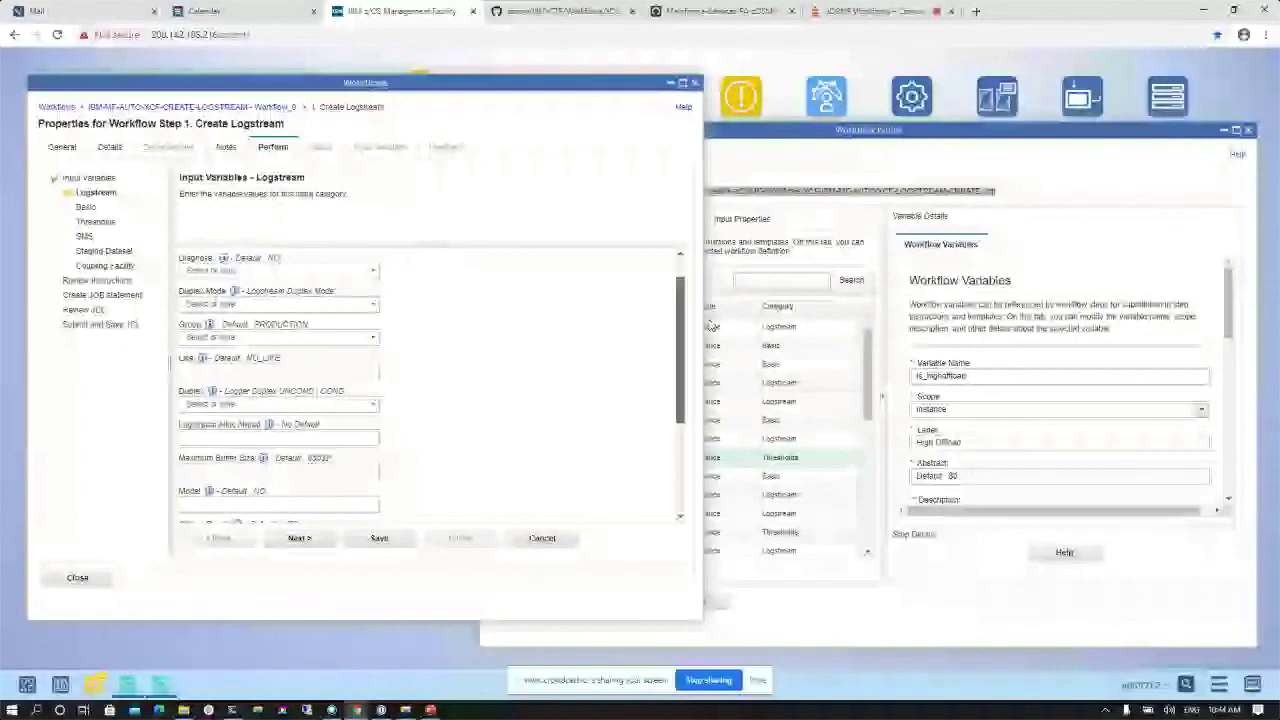
drag(711, 326, 706, 426)
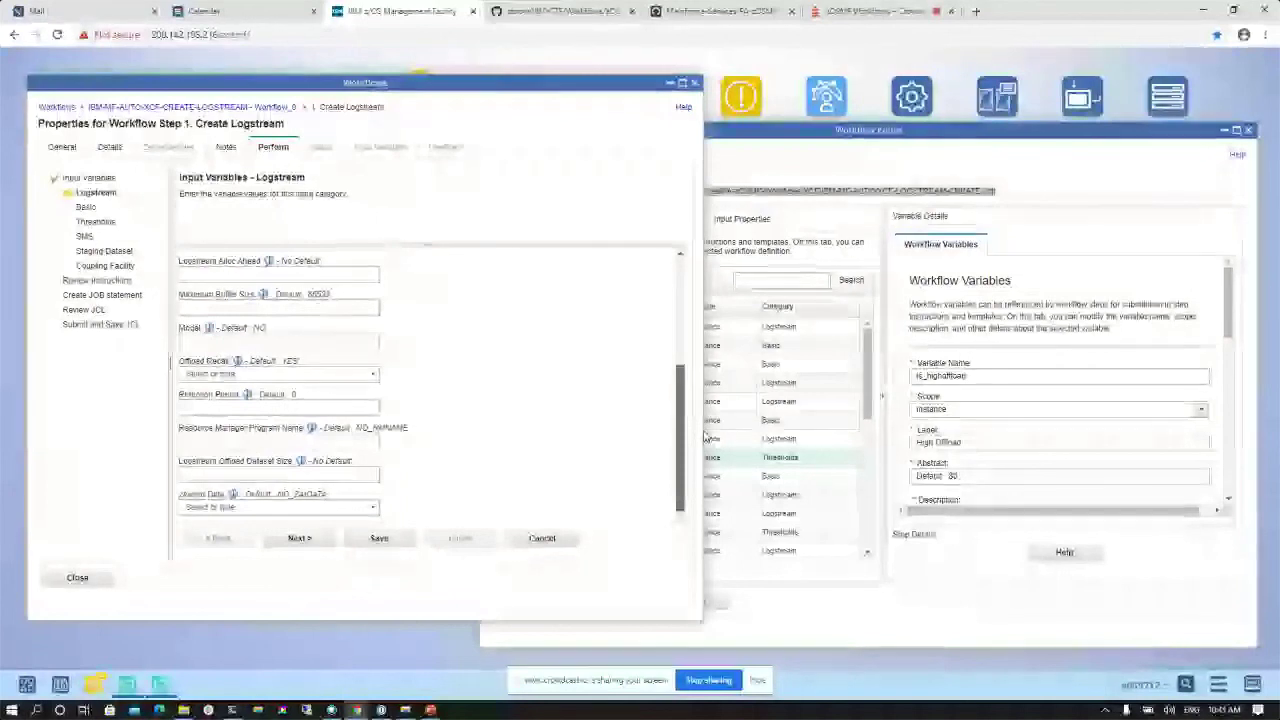
key(ctrl+f)
text(name)
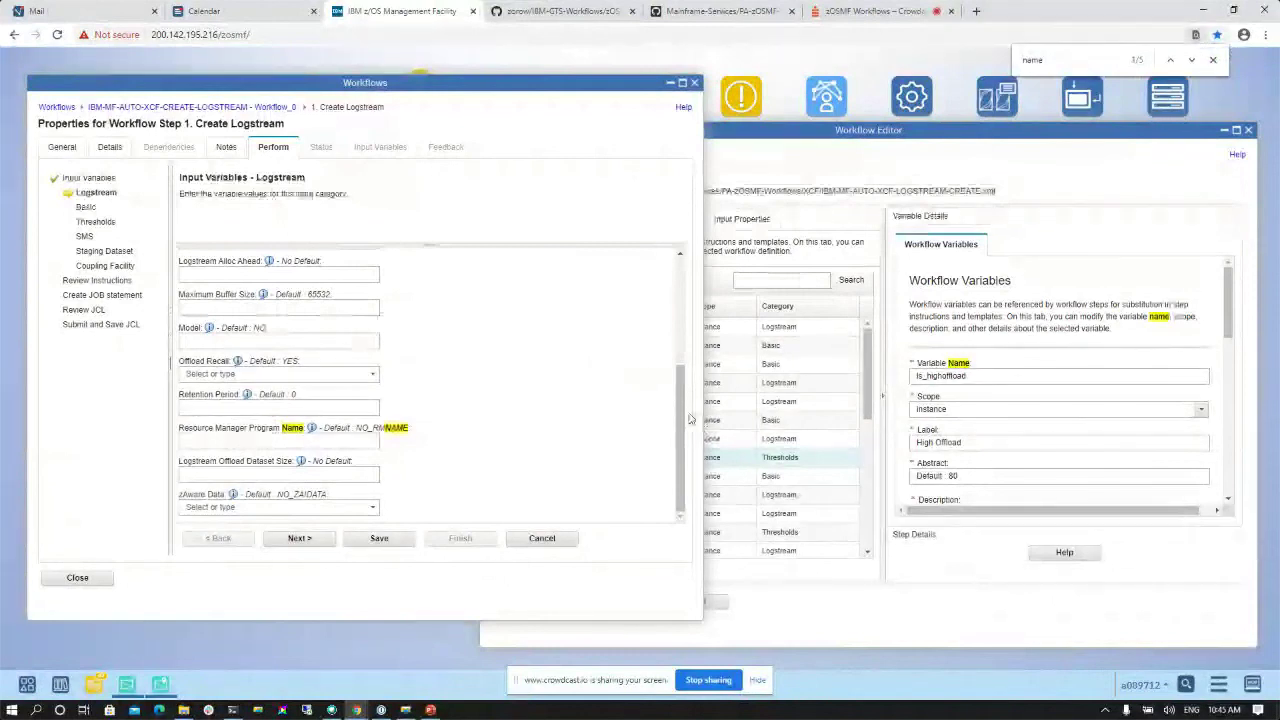
Check the Diagnose default and the Auto Delete choices, leave the Logstream variables unset and continue to the Basic category
scroll(690, 419, up, 3)
drag(290, 258, 235, 293)
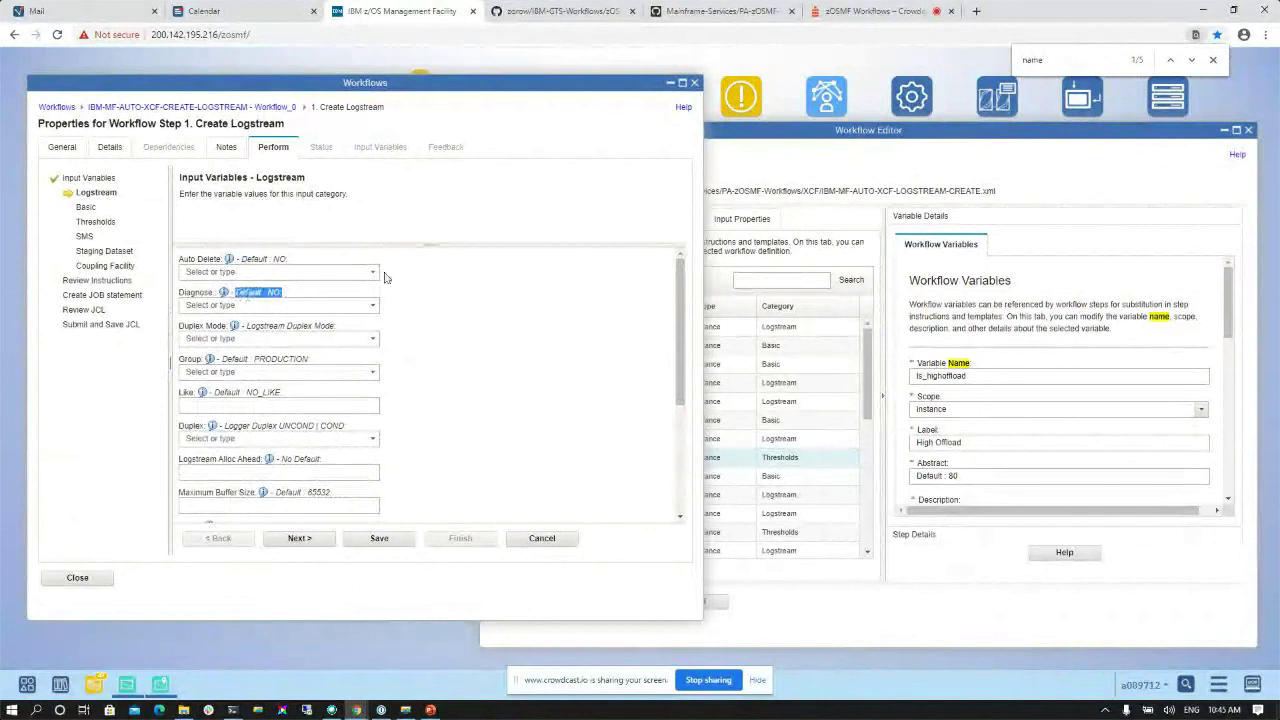
click(371, 272)
click(375, 315)
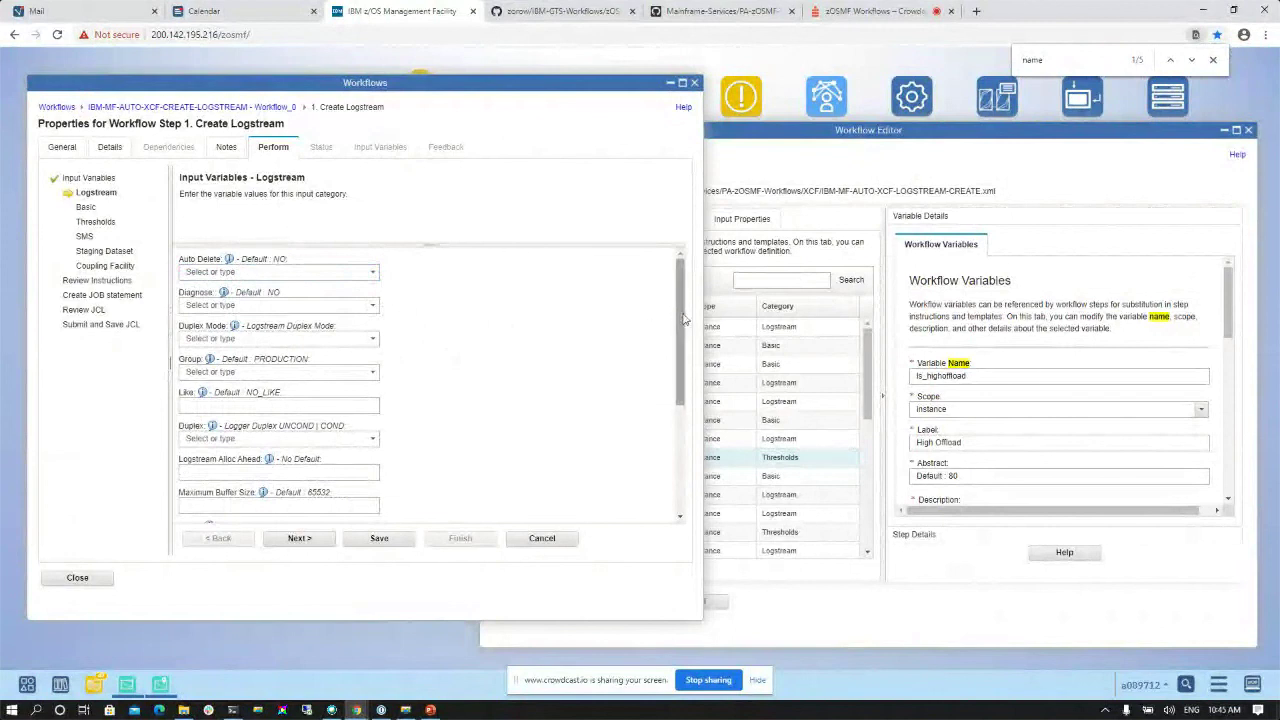
scroll(684, 318, down, 5)
click(308, 542)
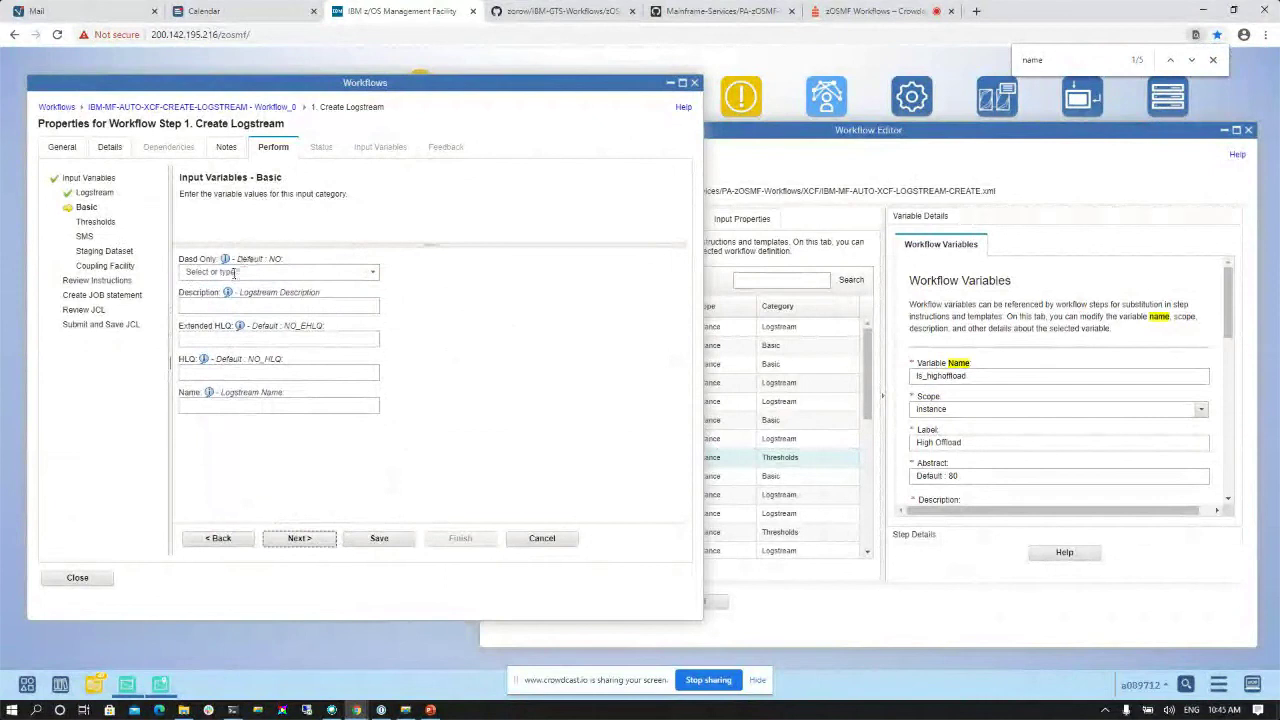
Set Dasd Only to YES and enter TESTWORKFLOW as the logstream description
click(365, 276)
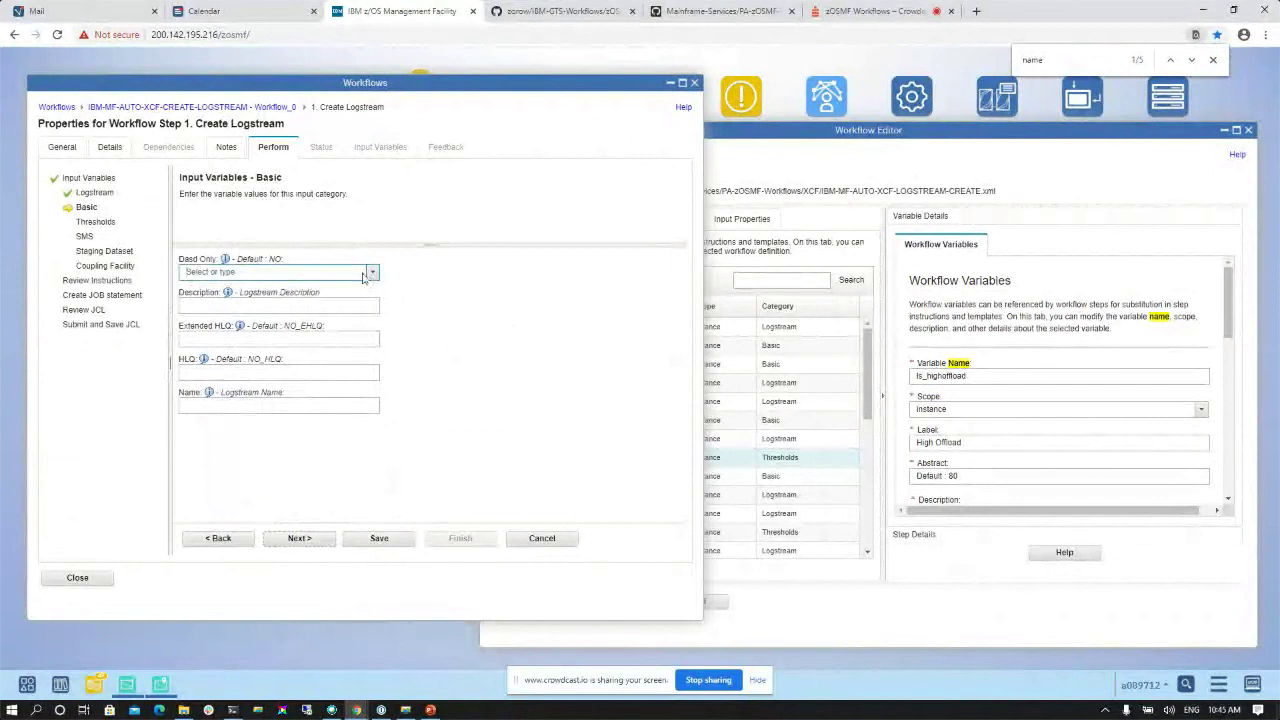
click(369, 273)
click(366, 300)
click(264, 305)
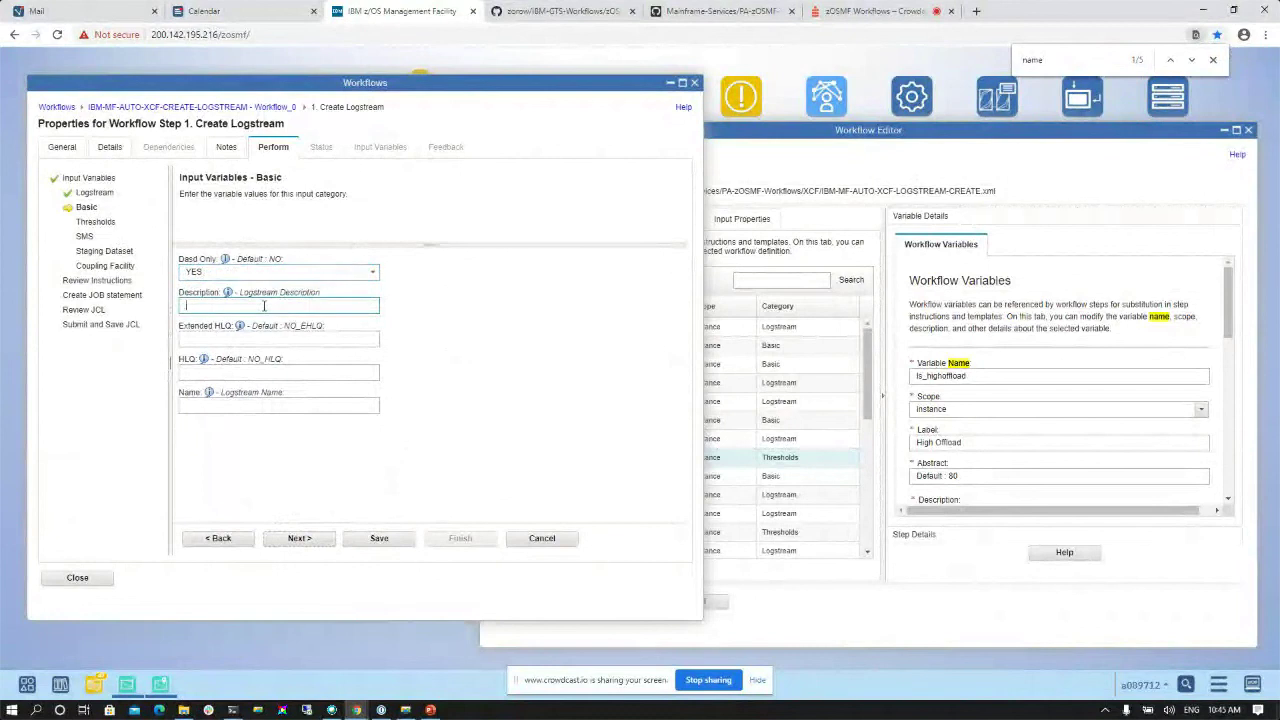
text(TESTWORKFLOW)
Enter IXGLOGR as the extended HLQ and TEST.WORKFLOW as the logstream name, and continue to the Thresholds category
click(250, 338)
text(IXGLOGR)
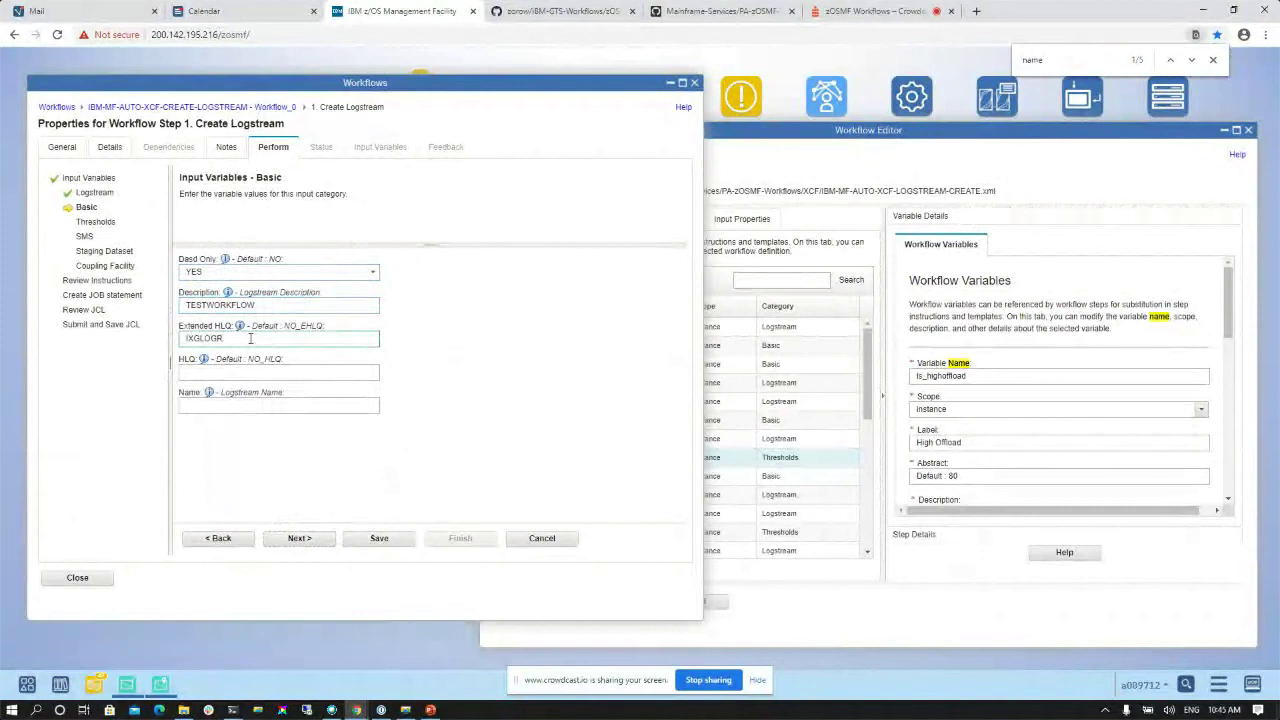
click(300, 407)
text(TEST.WOR)
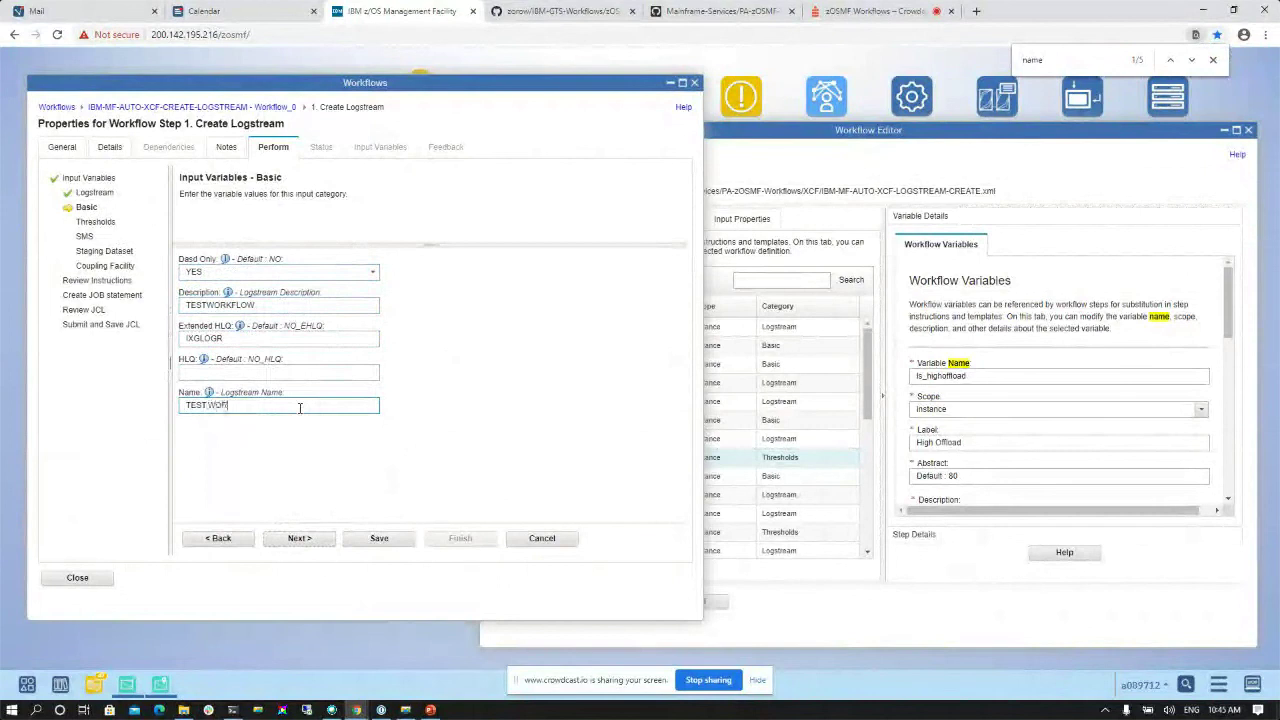
text(KFLOW)
click(300, 538)
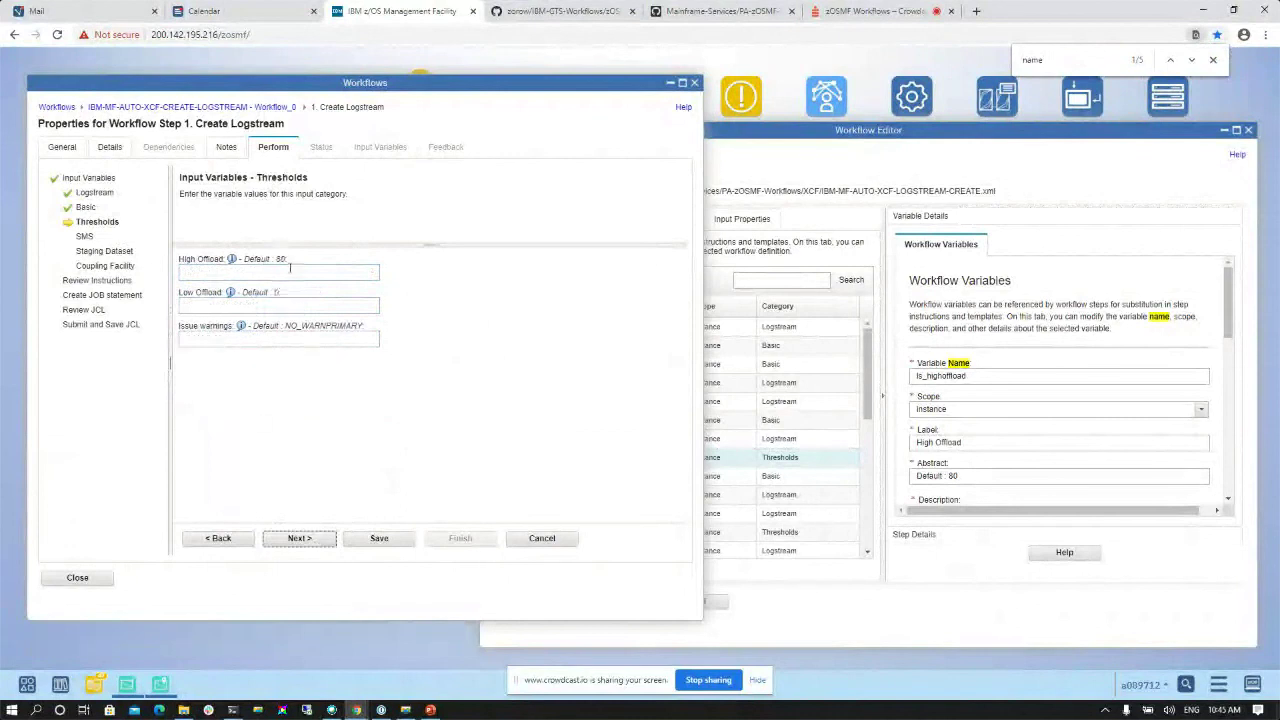
Leave the Thresholds, SMS, Staging Dataset and Coupling Facility variables blank and accept the default JOB statement to generate the JCL
click(326, 543)
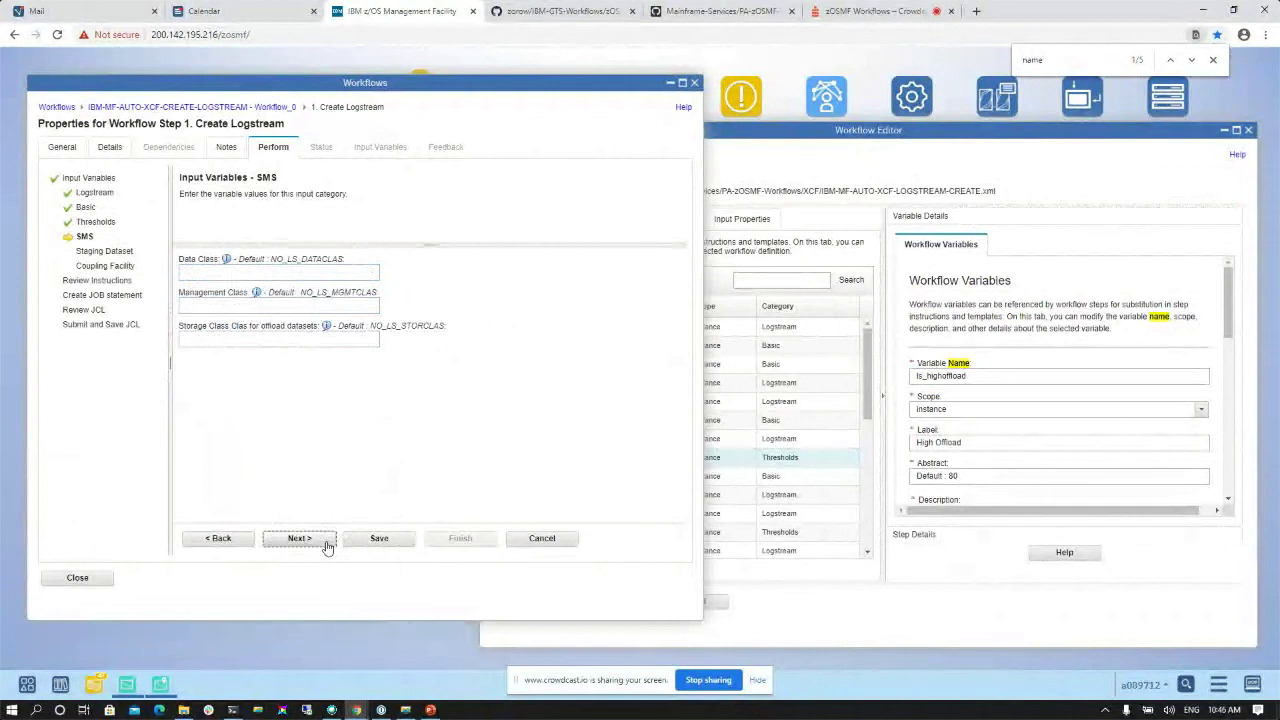
click(326, 543)
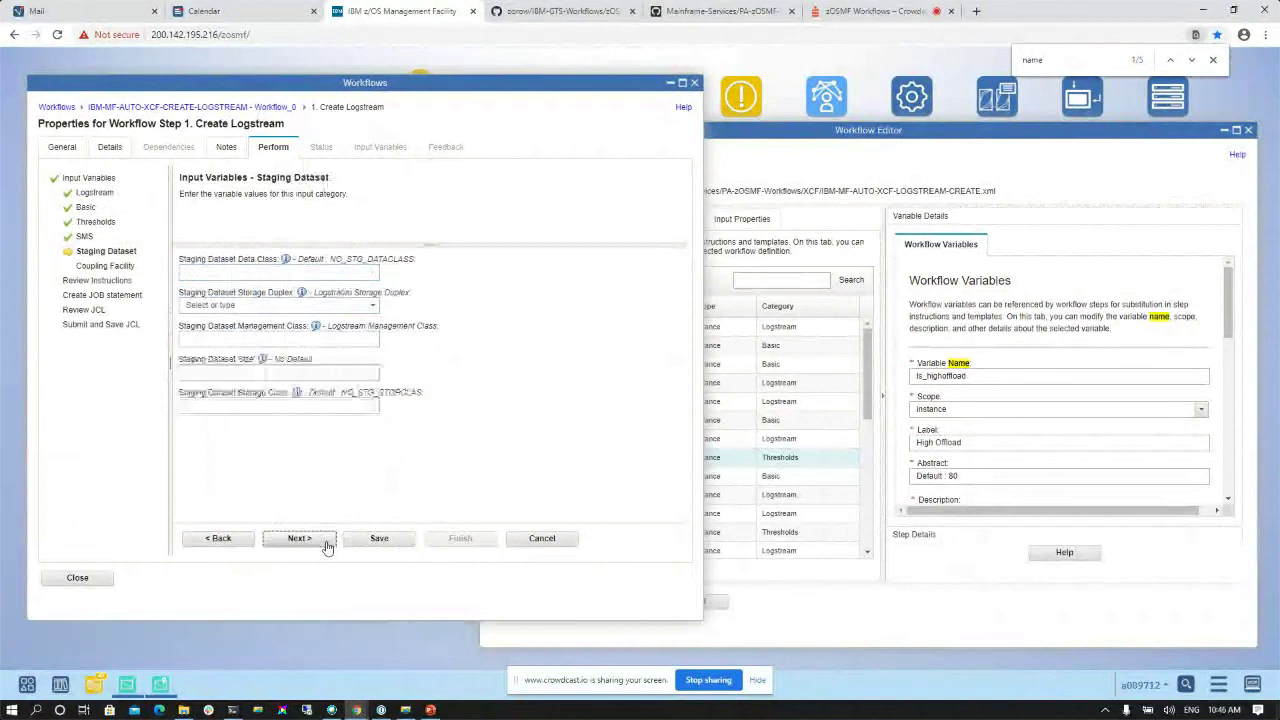
click(326, 543)
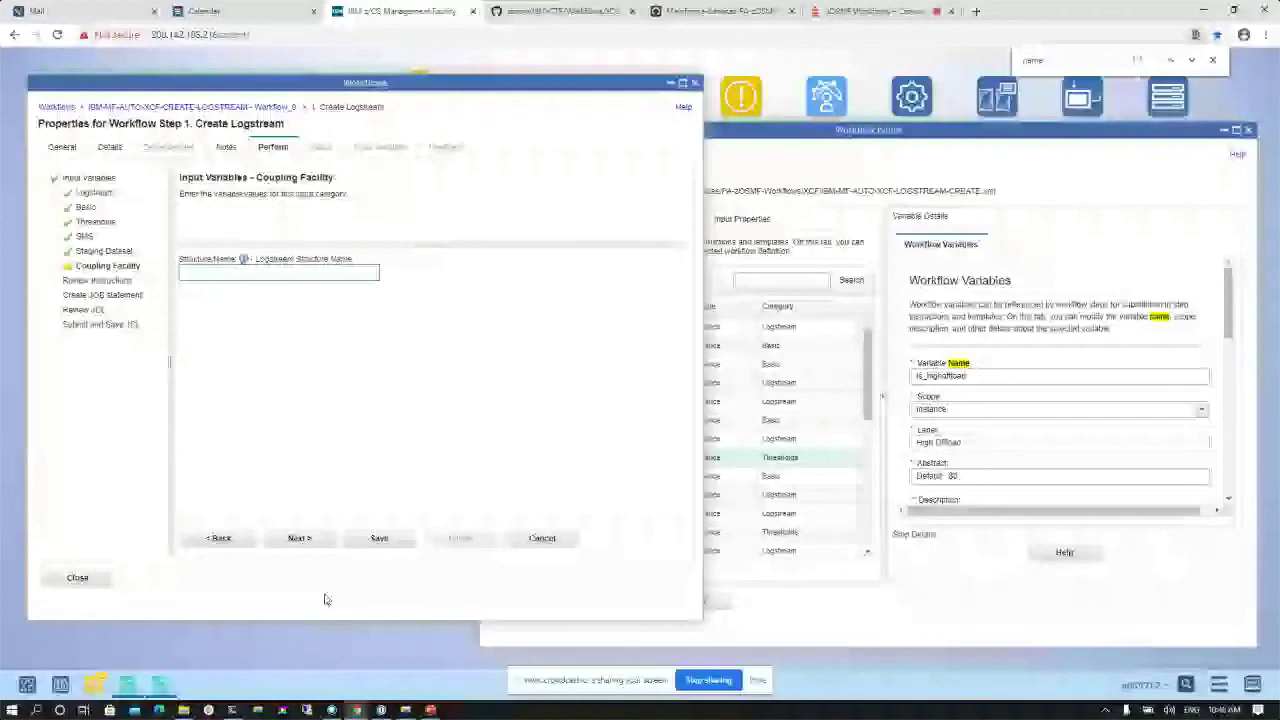
click(300, 538)
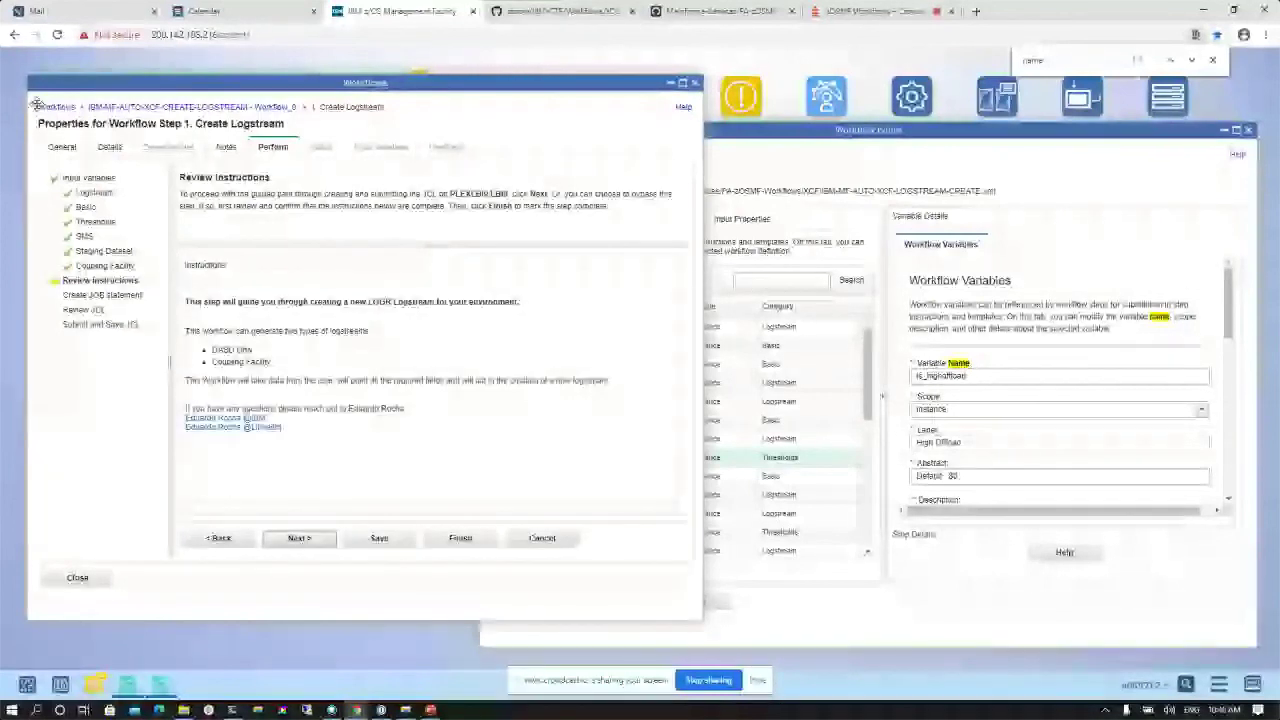
click(320, 542)
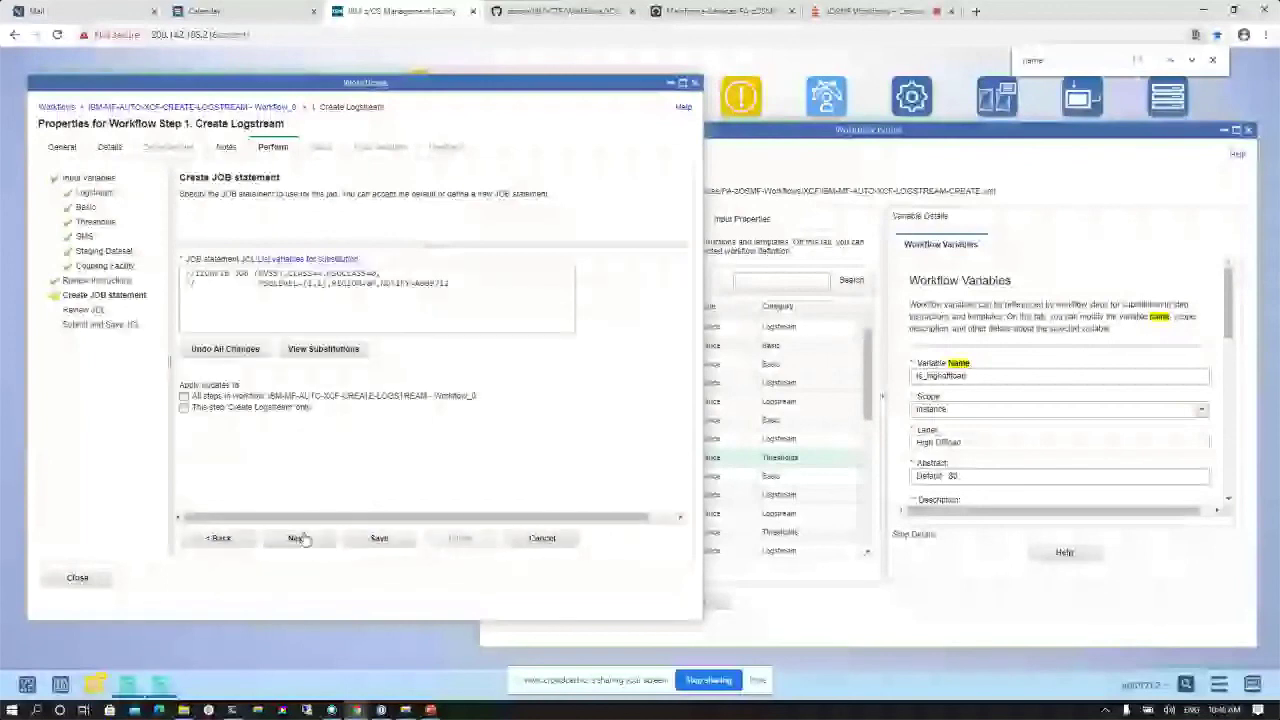
click(298, 539)
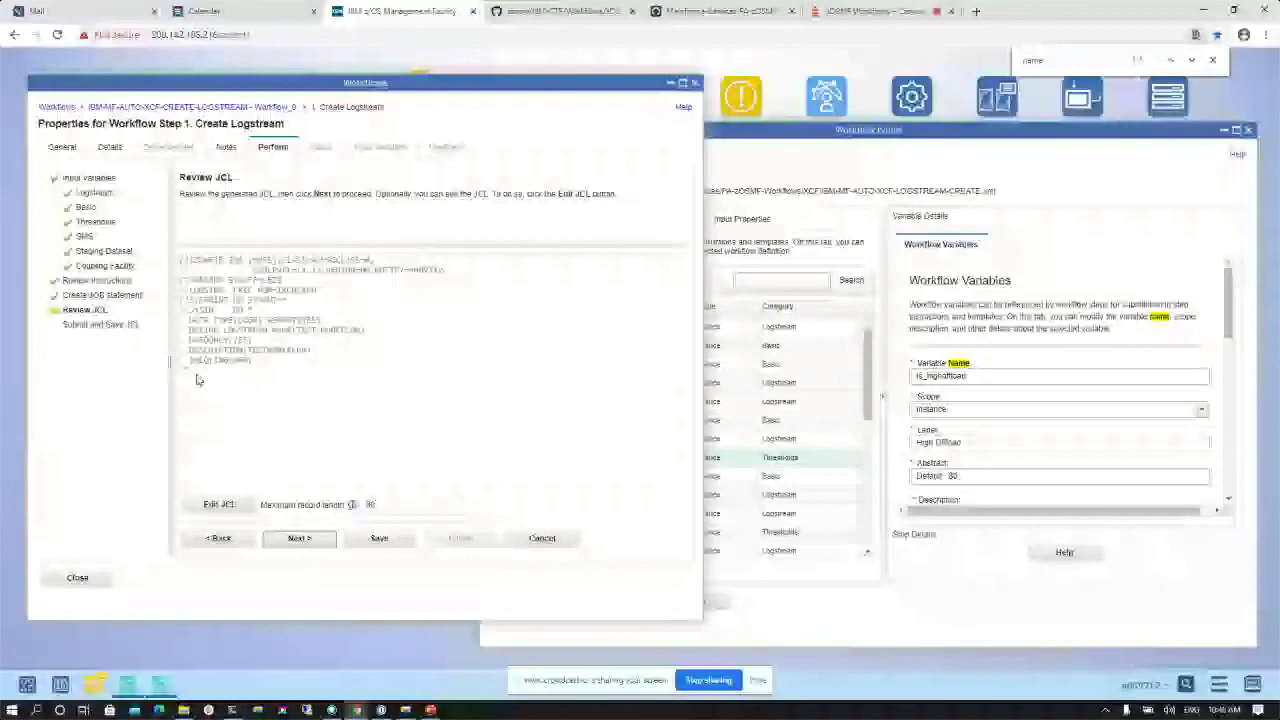
Review the generated JCL, including its DEFINE LOGSTREAM statement, and submit the job without saving the JCL
drag(197, 380, 177, 265)
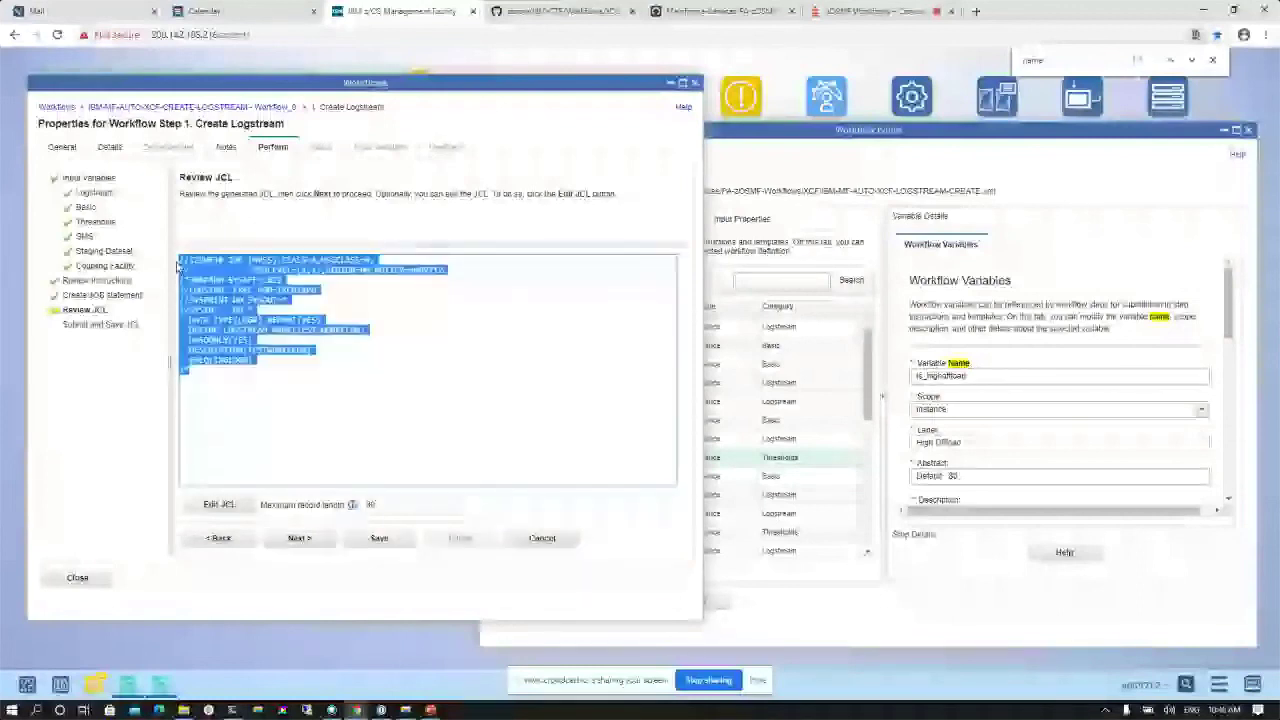
drag(186, 329, 330, 357)
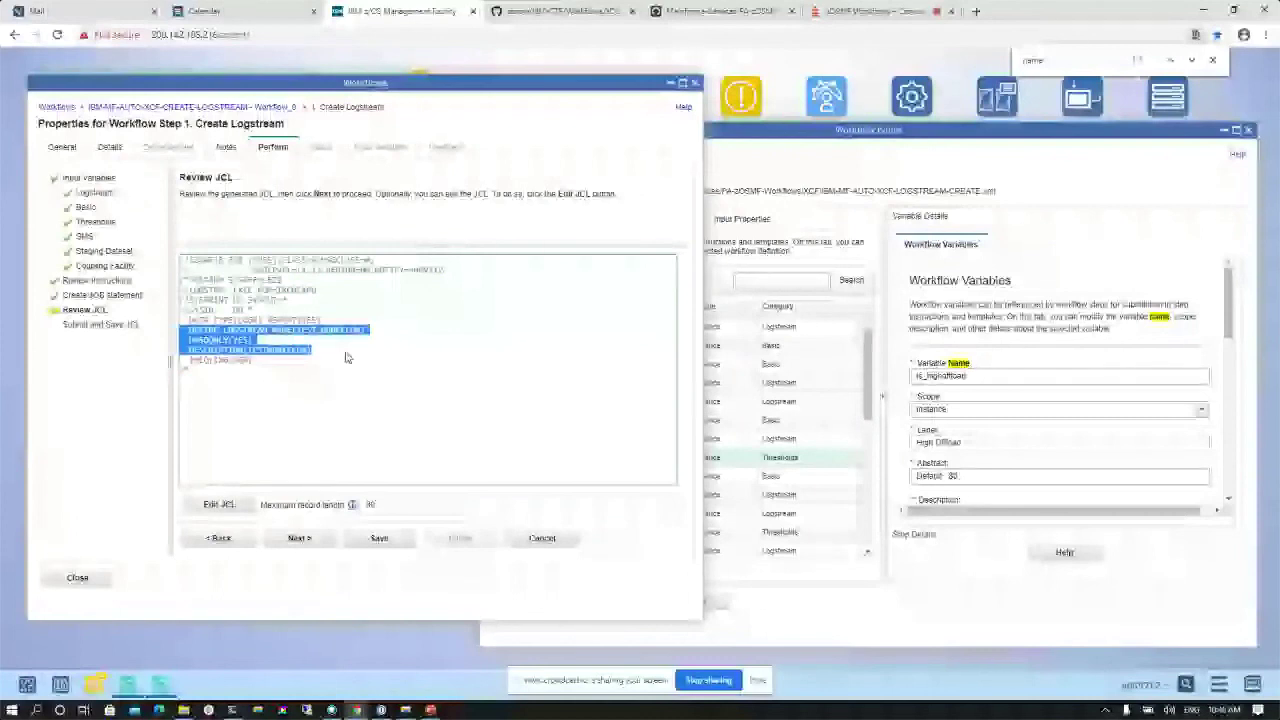
click(298, 539)
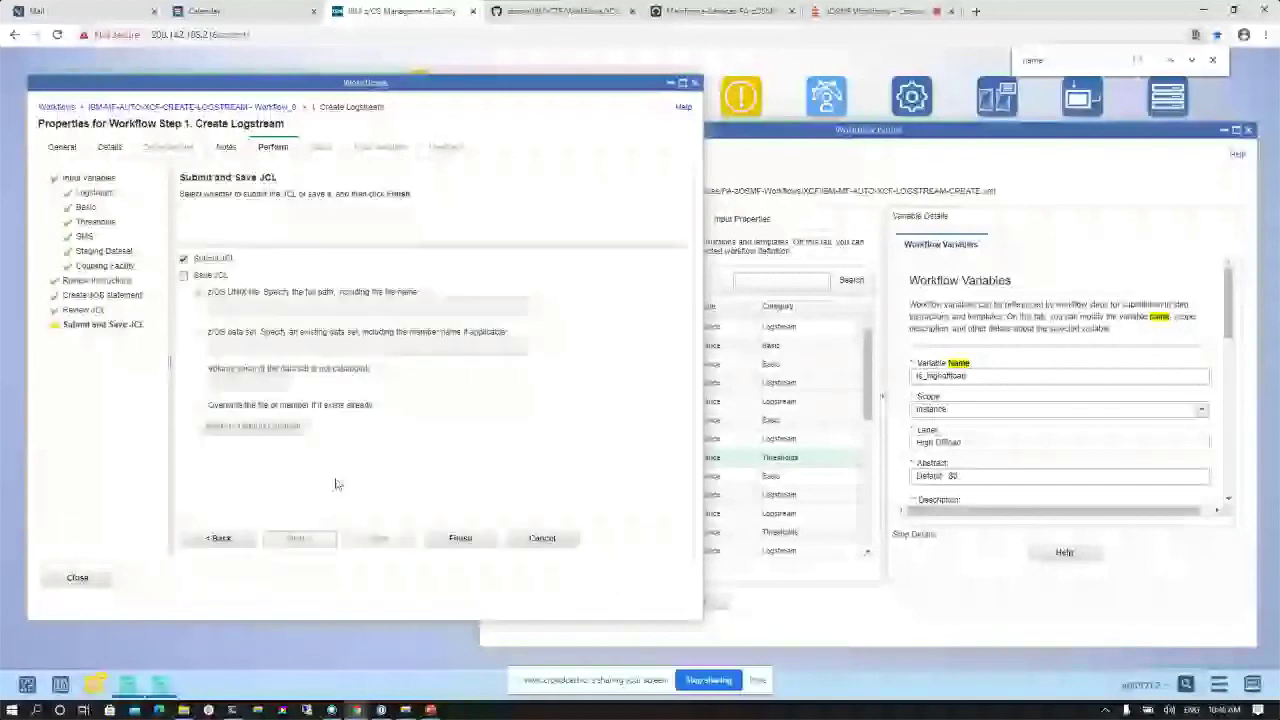
click(458, 540)
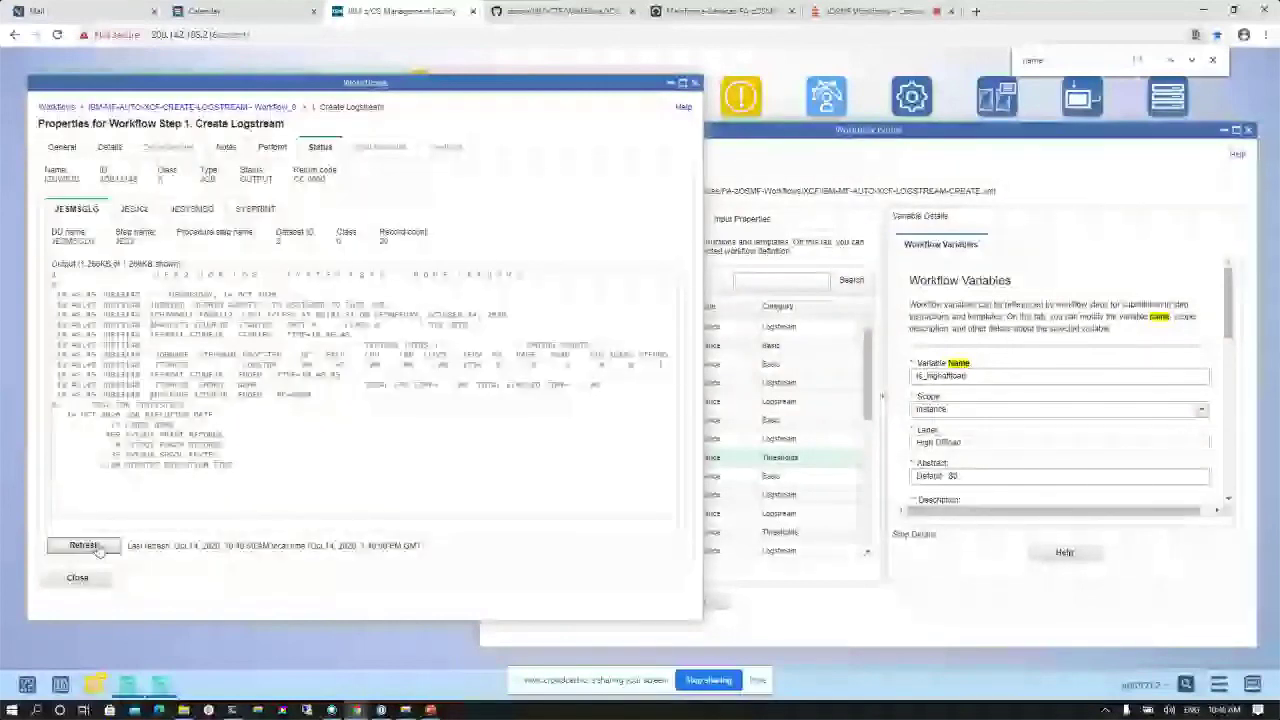
Refresh the job status and examine the return code and the policy processing messages in the SYSPRINT output
click(90, 547)
drag(72, 178, 410, 224)
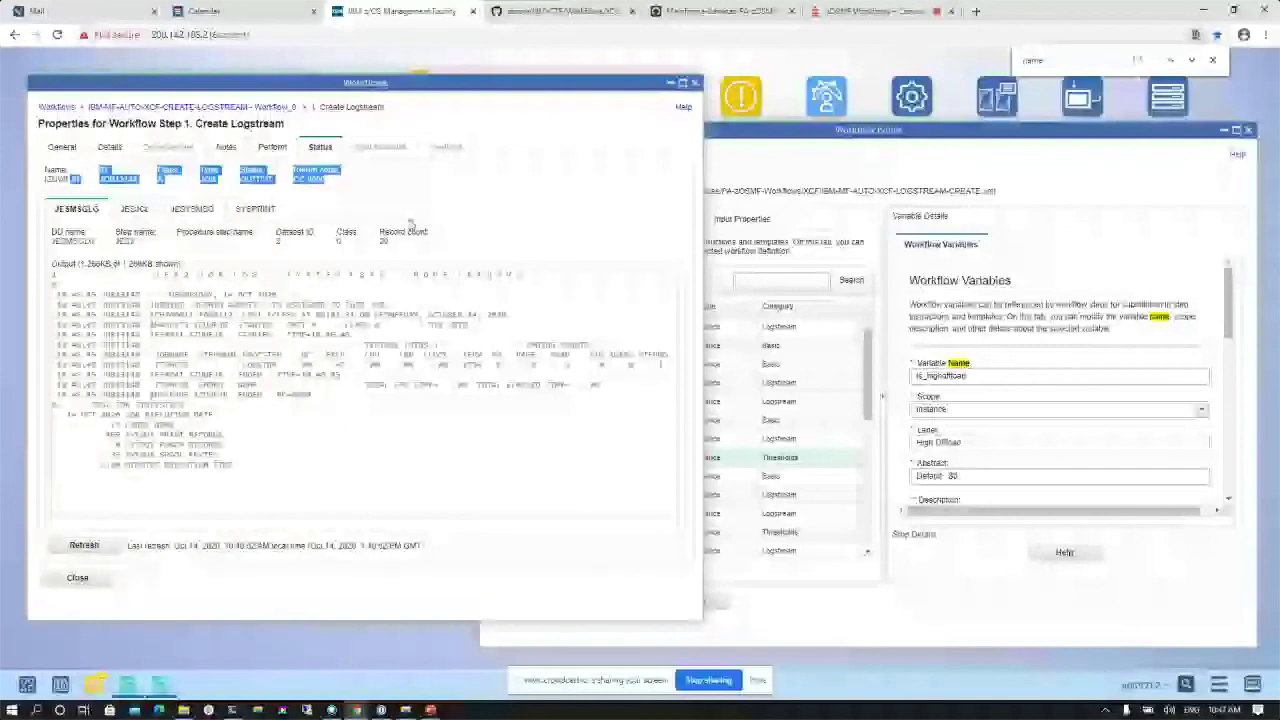
click(260, 220)
click(259, 214)
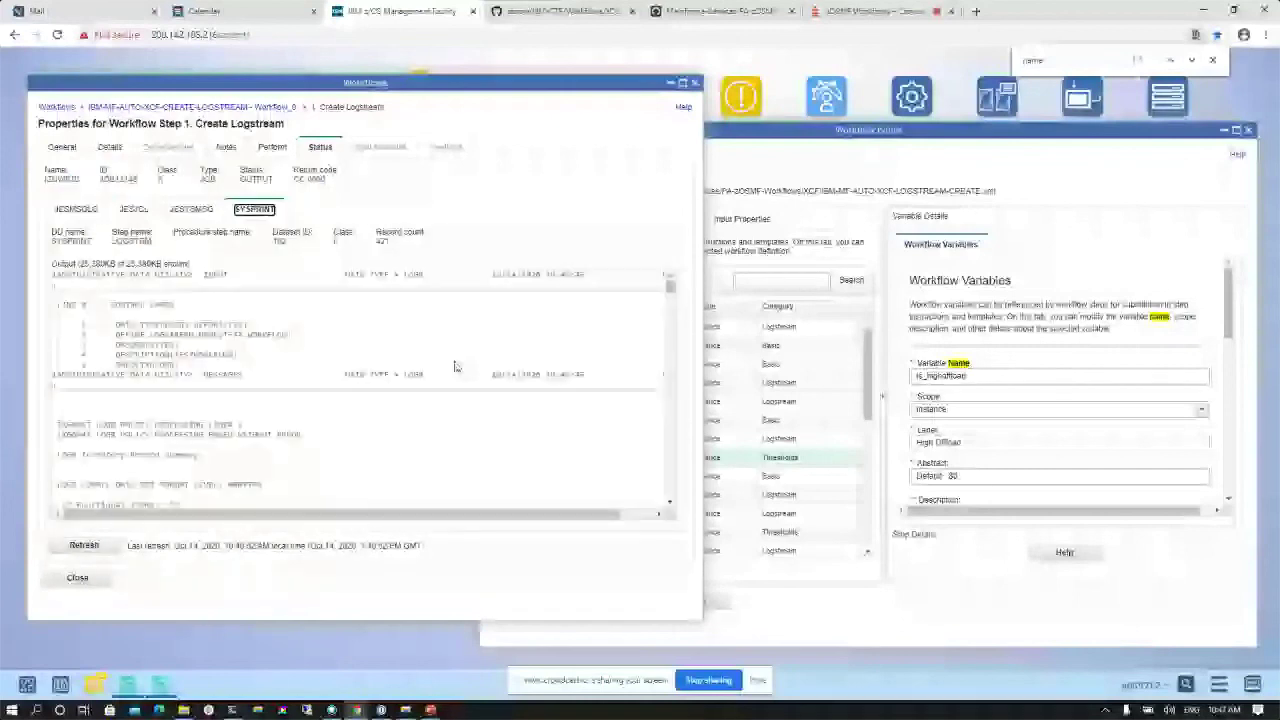
triple_click(153, 360)
drag(60, 422, 342, 443)
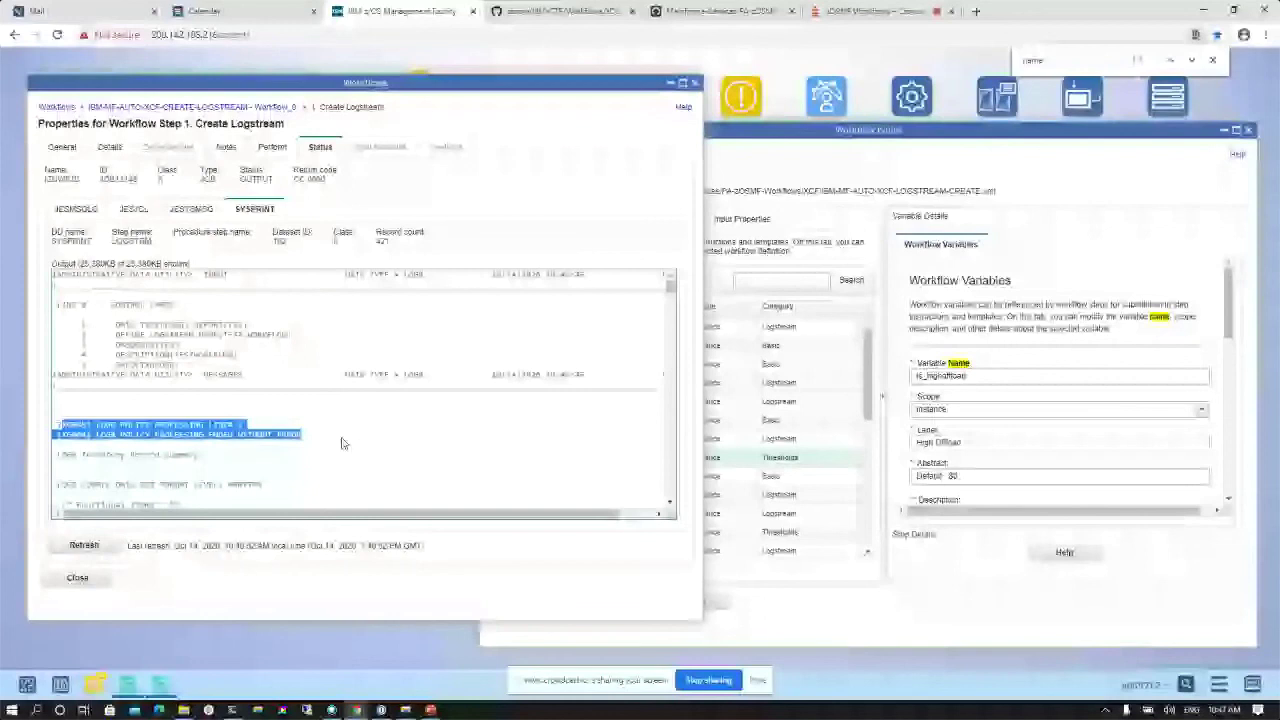
Look through the logstream report in the SYSPRINT output and close the Create Logstream step's properties
scroll(341, 443, down, 3)
drag(673, 293, 673, 315)
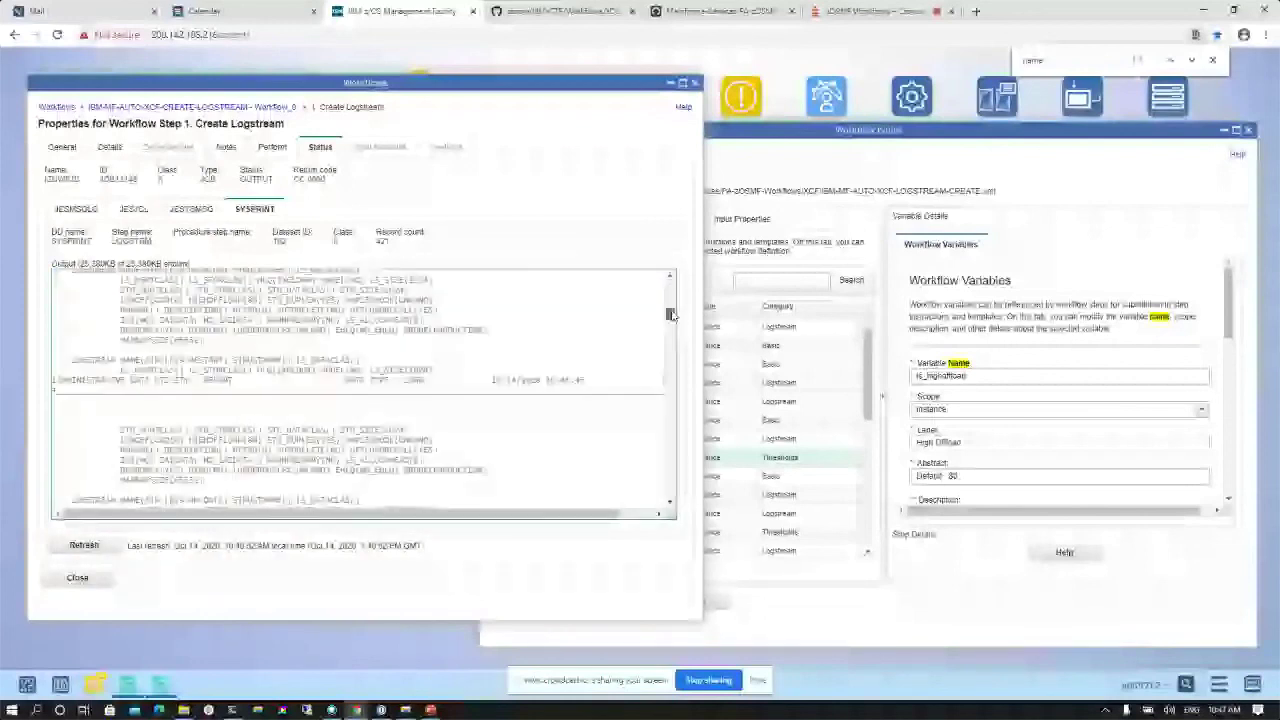
drag(671, 315, 661, 282)
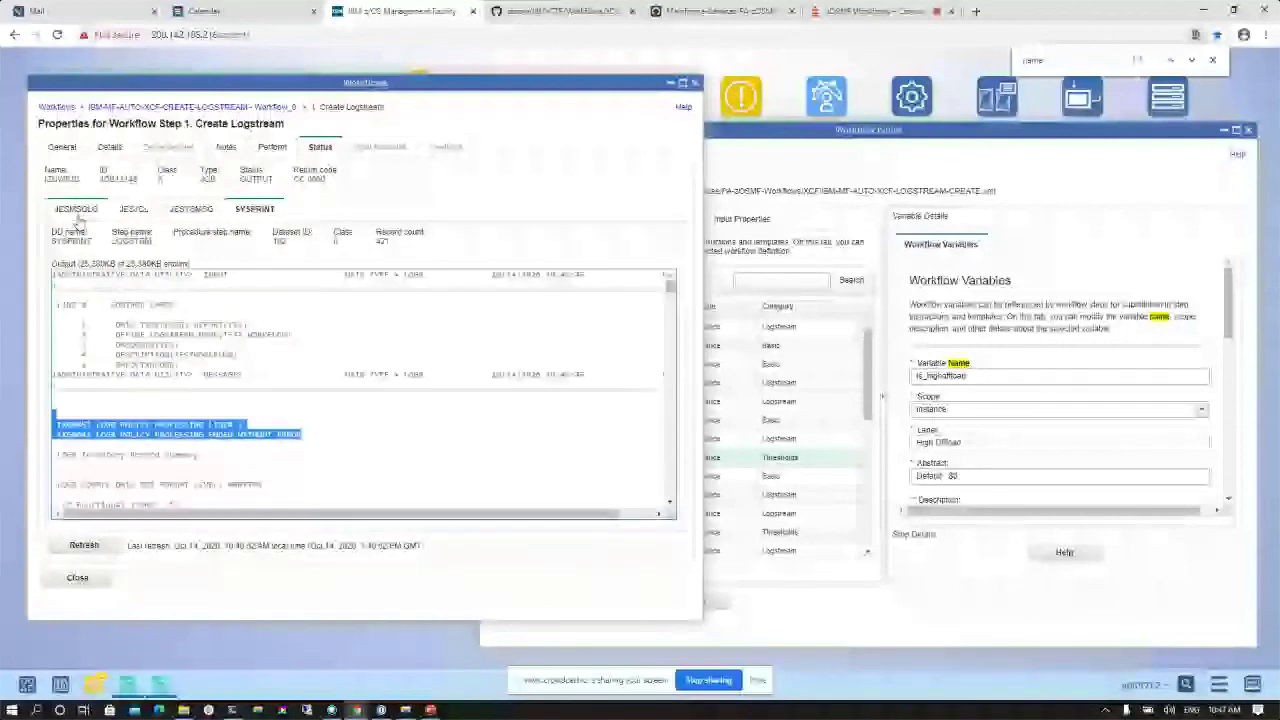
click(80, 580)
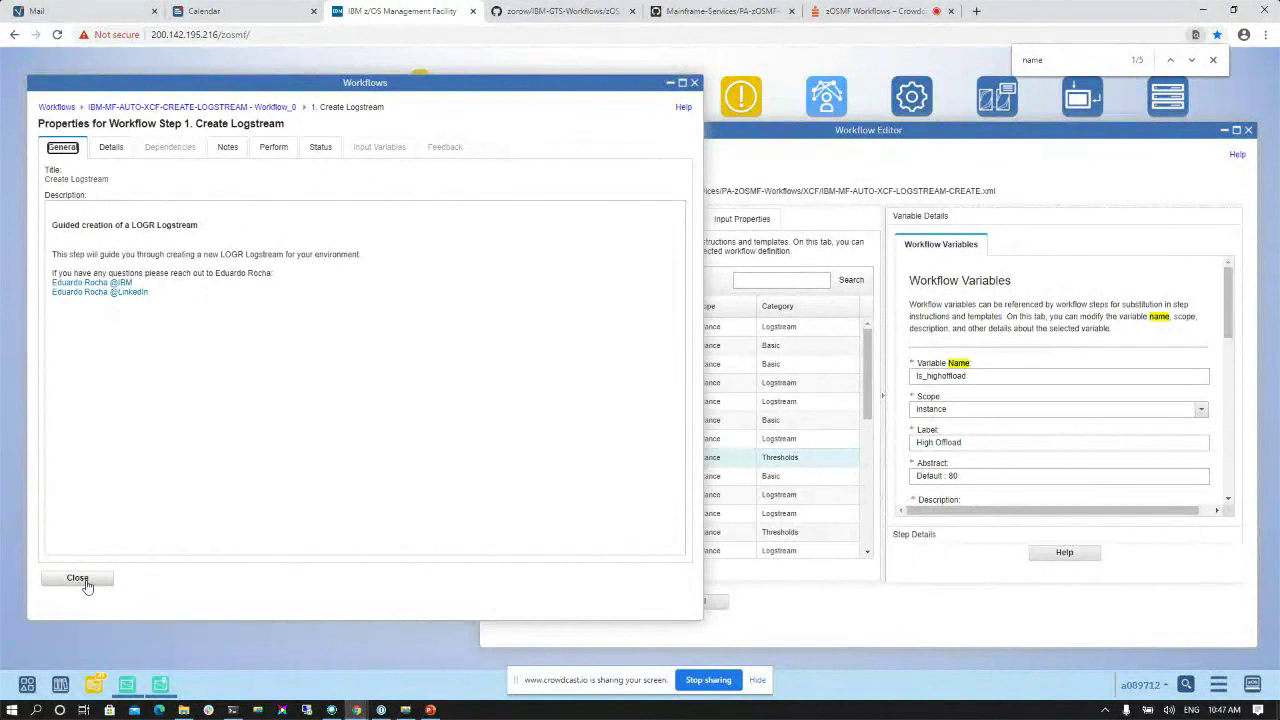
View the Create Logstream step's job status and SYSPRINT output once more, and return to the workflow's step list
click(320, 147)
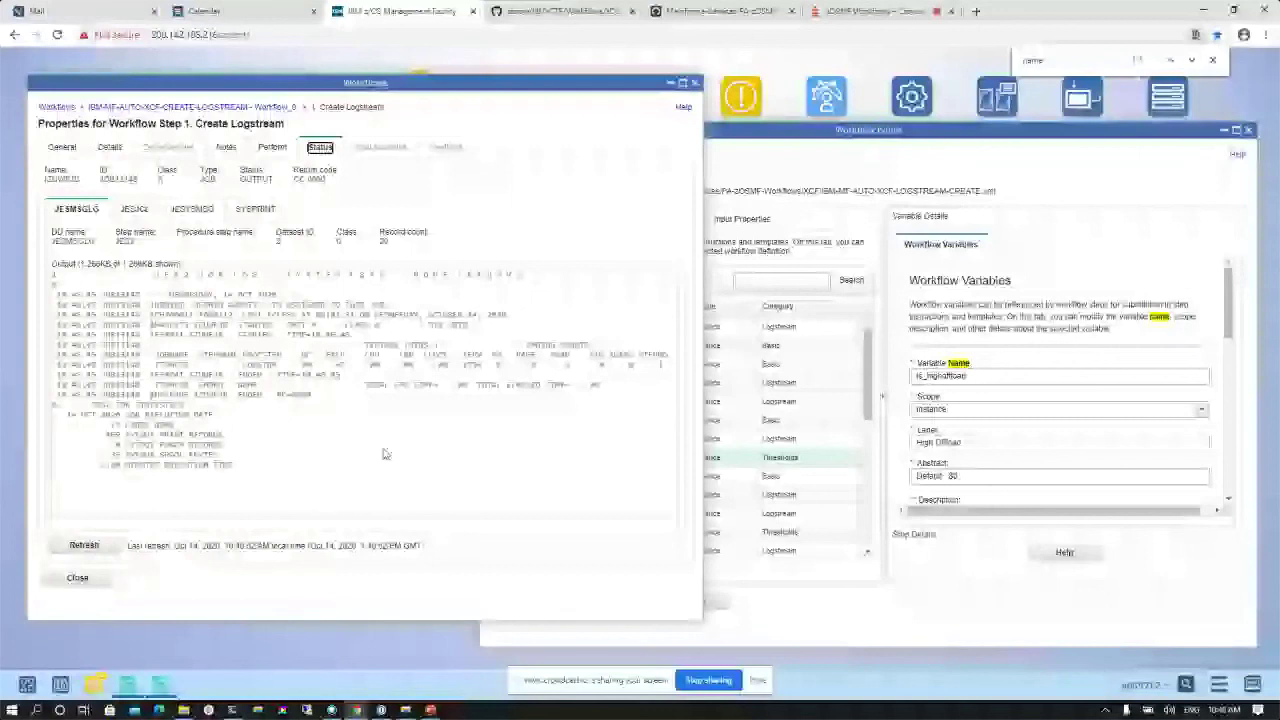
click(252, 209)
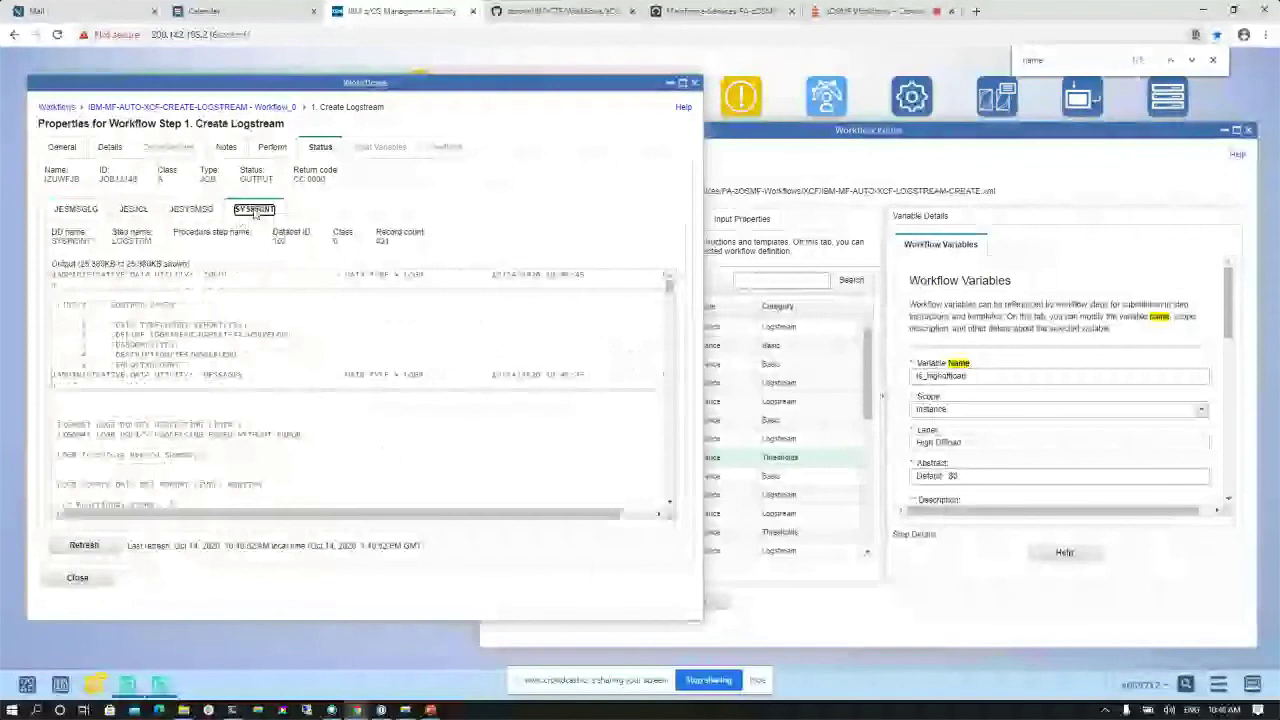
click(78, 579)
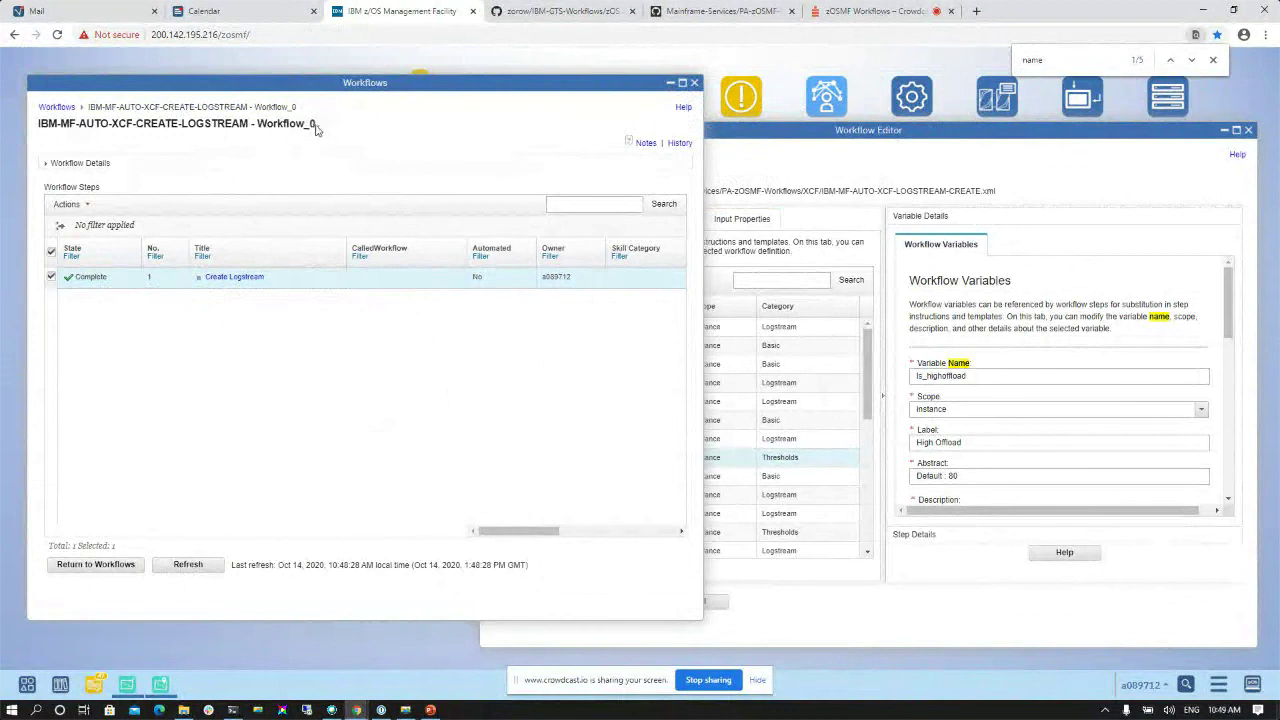
Reposition and widen the Workflows window so the step table includes the Assignees and Feedback status columns
drag(316, 124, 37, 125)
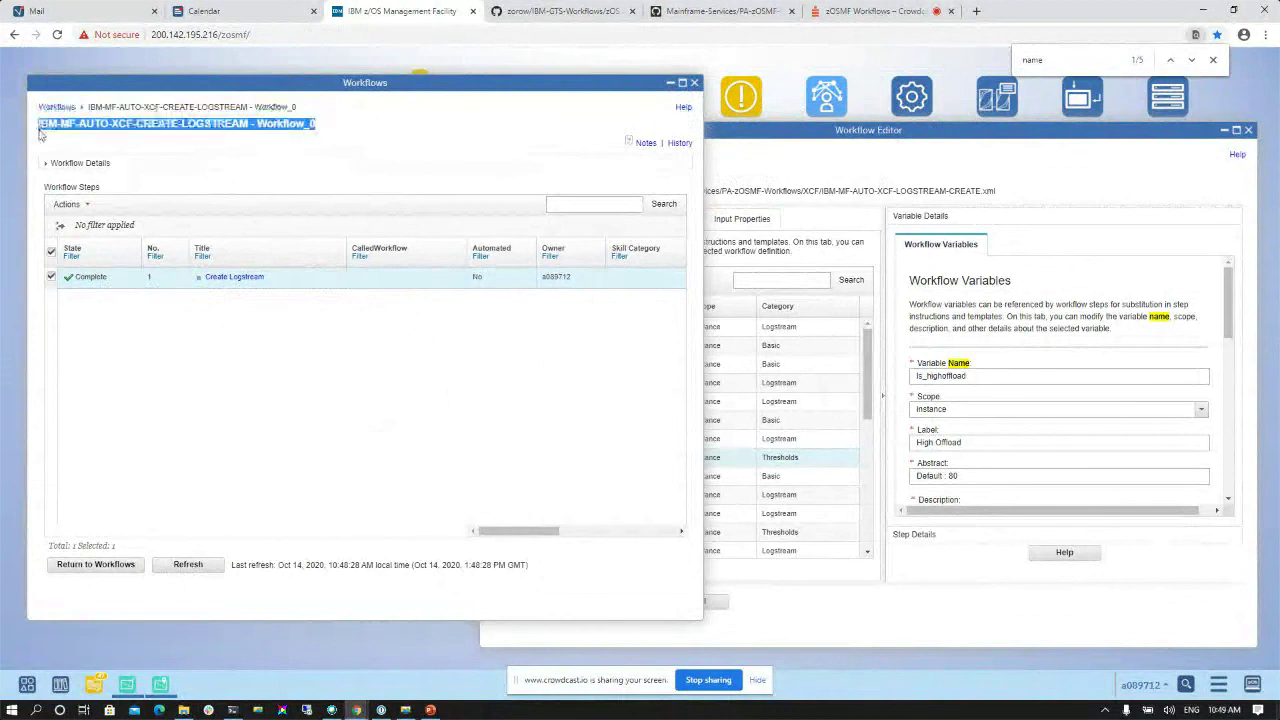
click(355, 146)
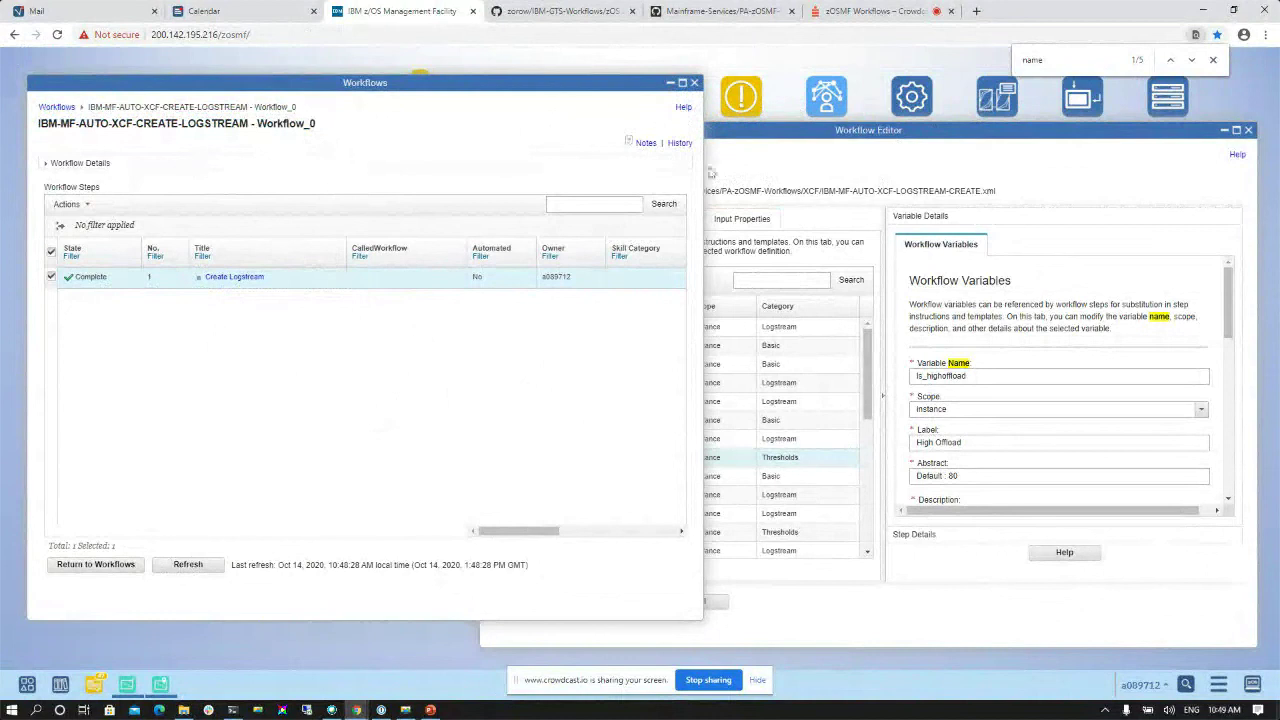
drag(390, 88, 55, 72)
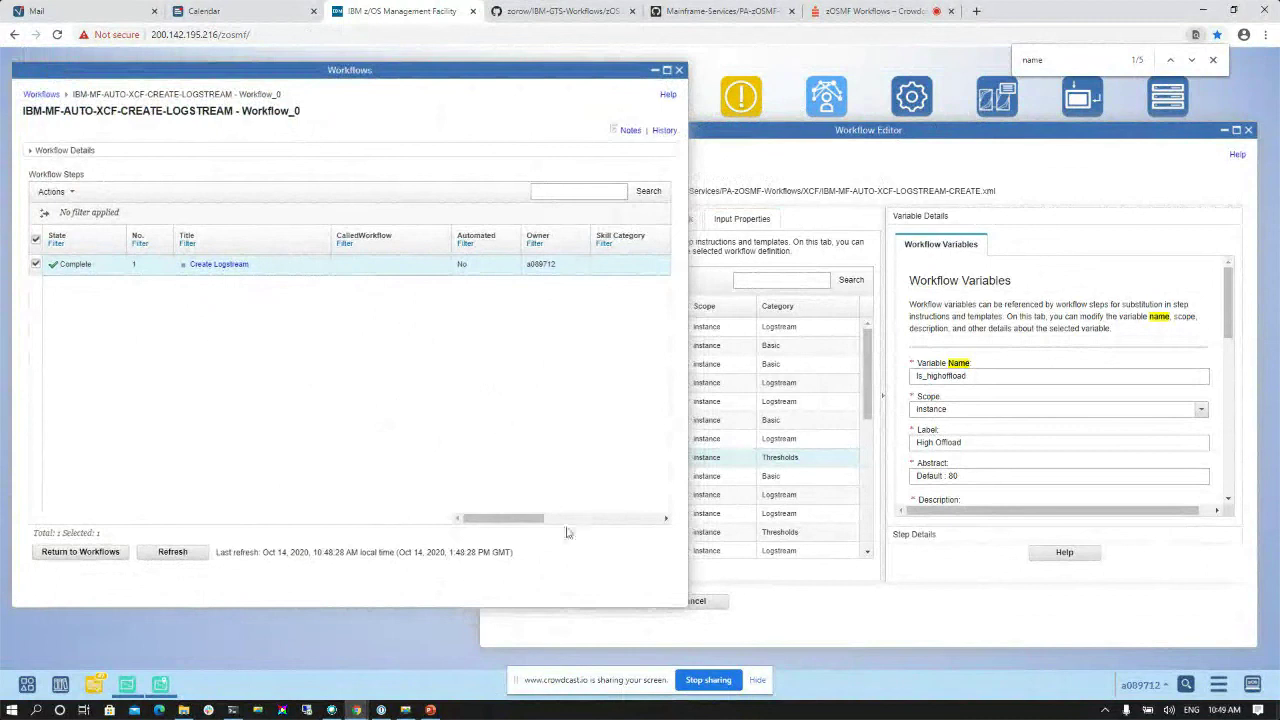
drag(564, 521, 1013, 504)
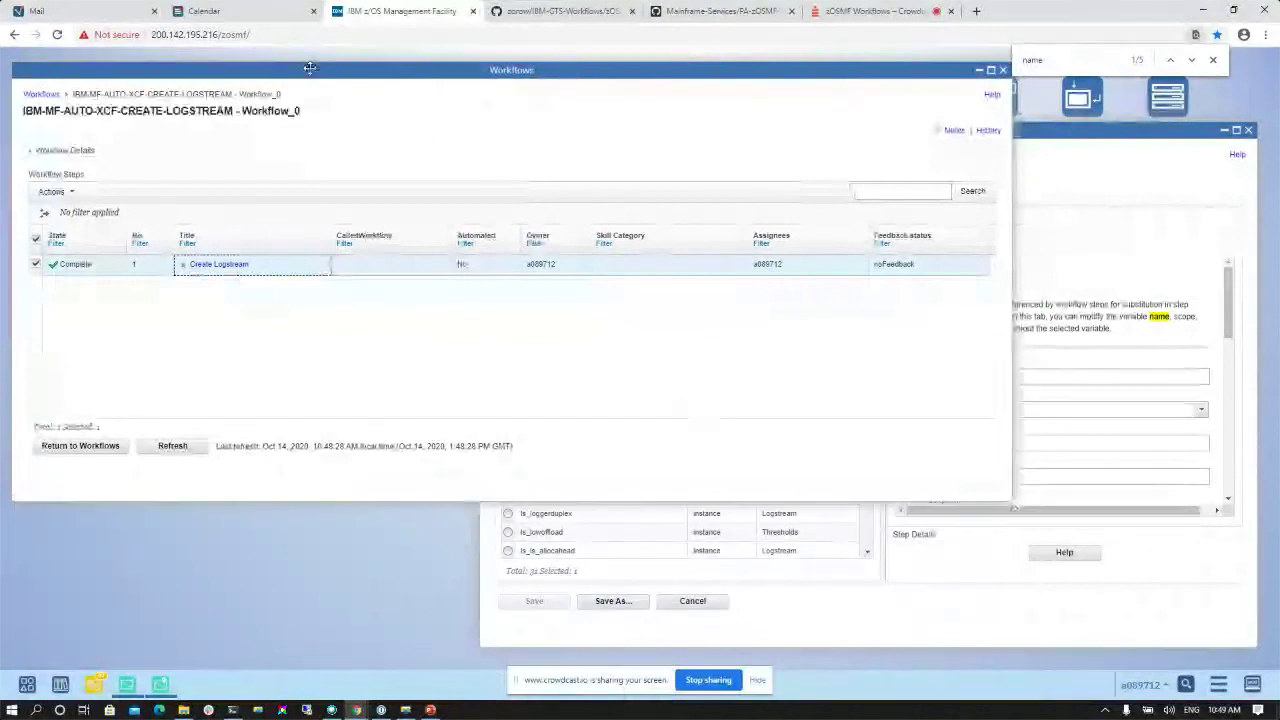
drag(310, 68, 308, 62)
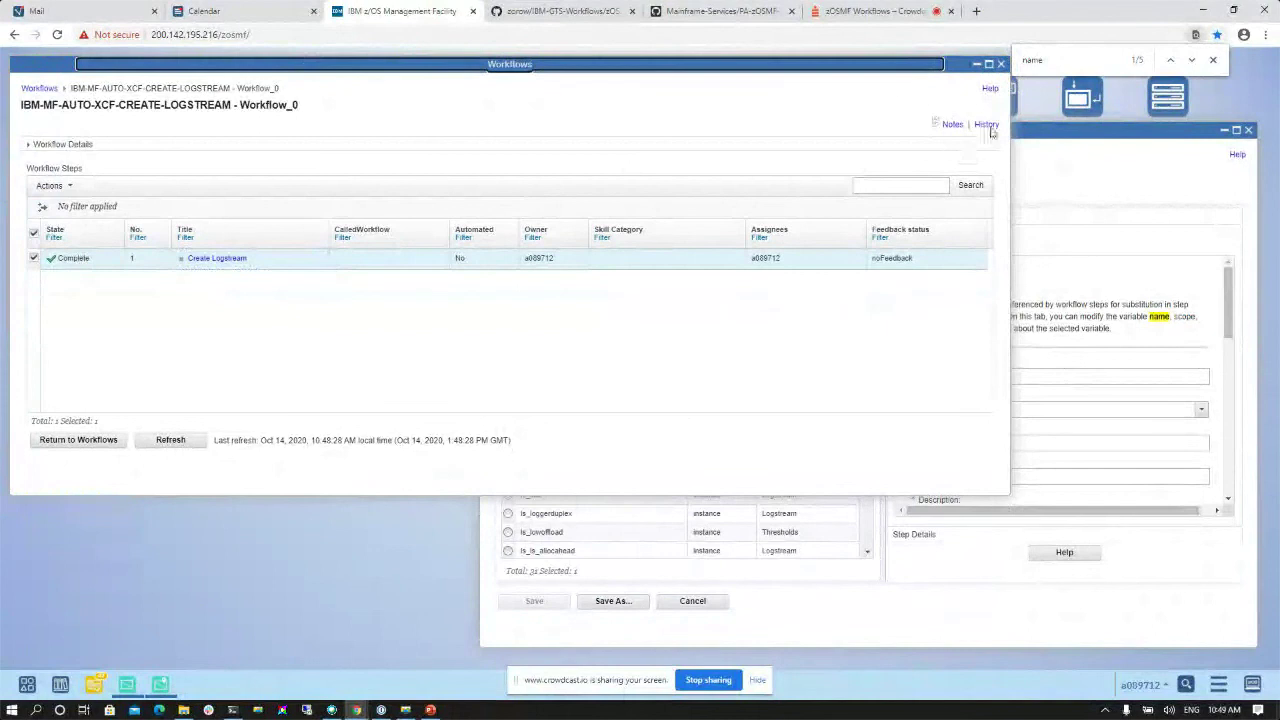
Switch to the Crowdcast event and read the latest attendee questions in the chat
click(856, 17)
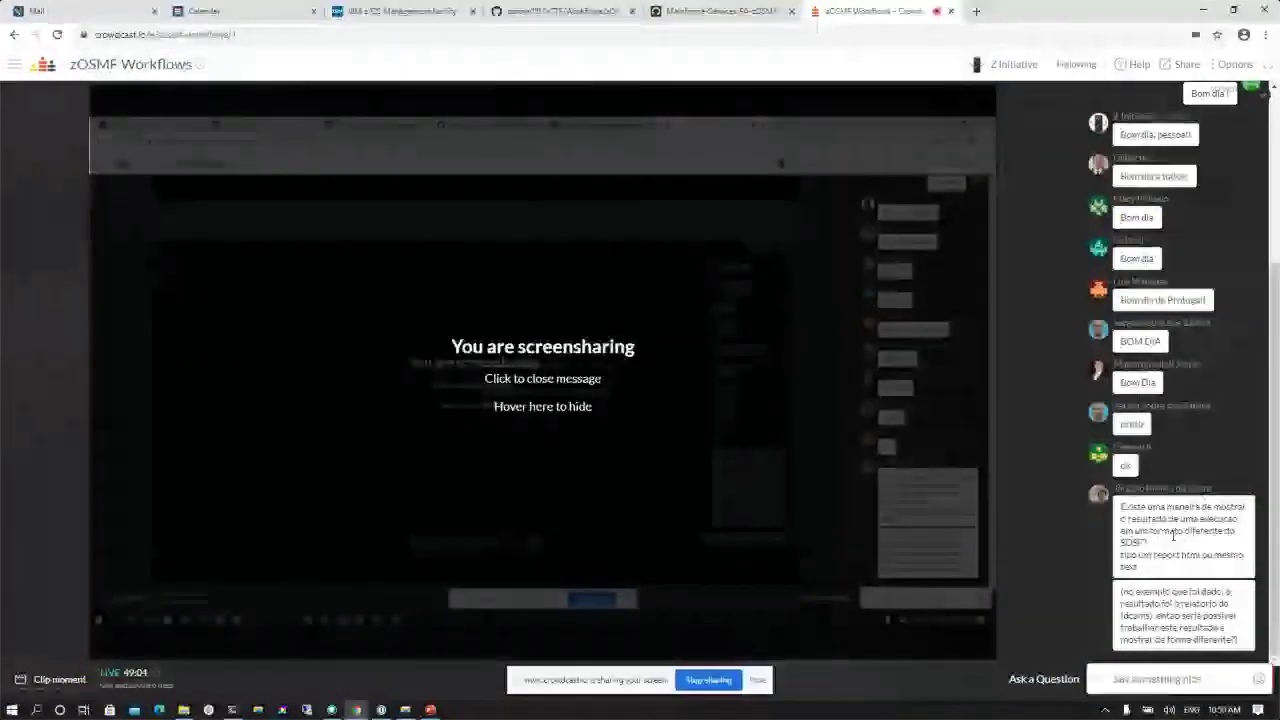
mouse_move(437, 577)
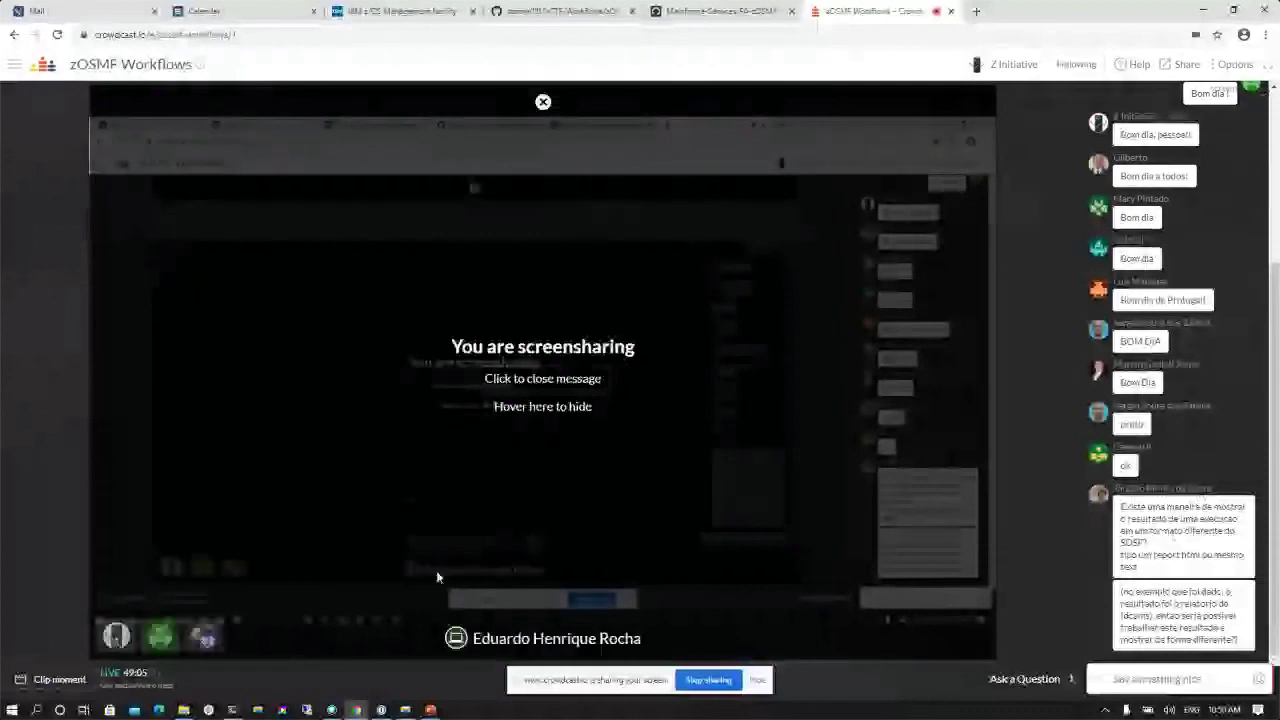
Switch to the mainframe terminal emulator and clear the message screen to return to the SDSF status display
key(alt+Tab)
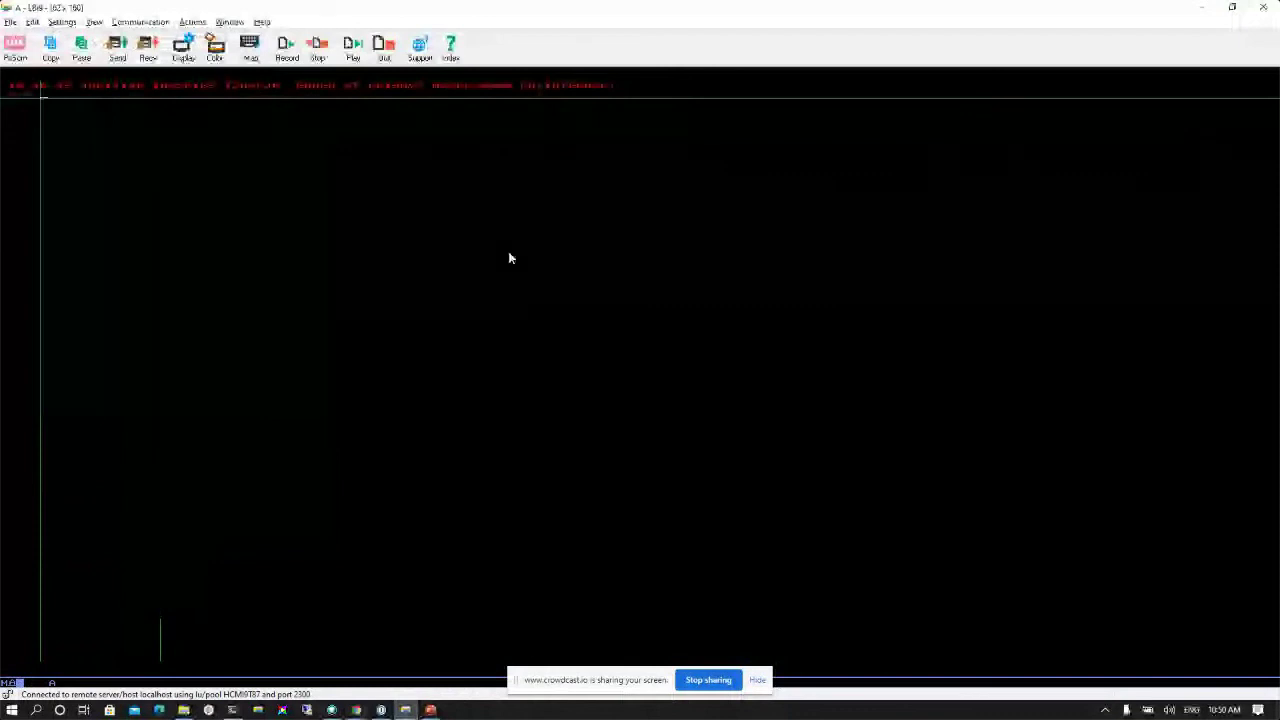
drag(6, 81, 648, 90)
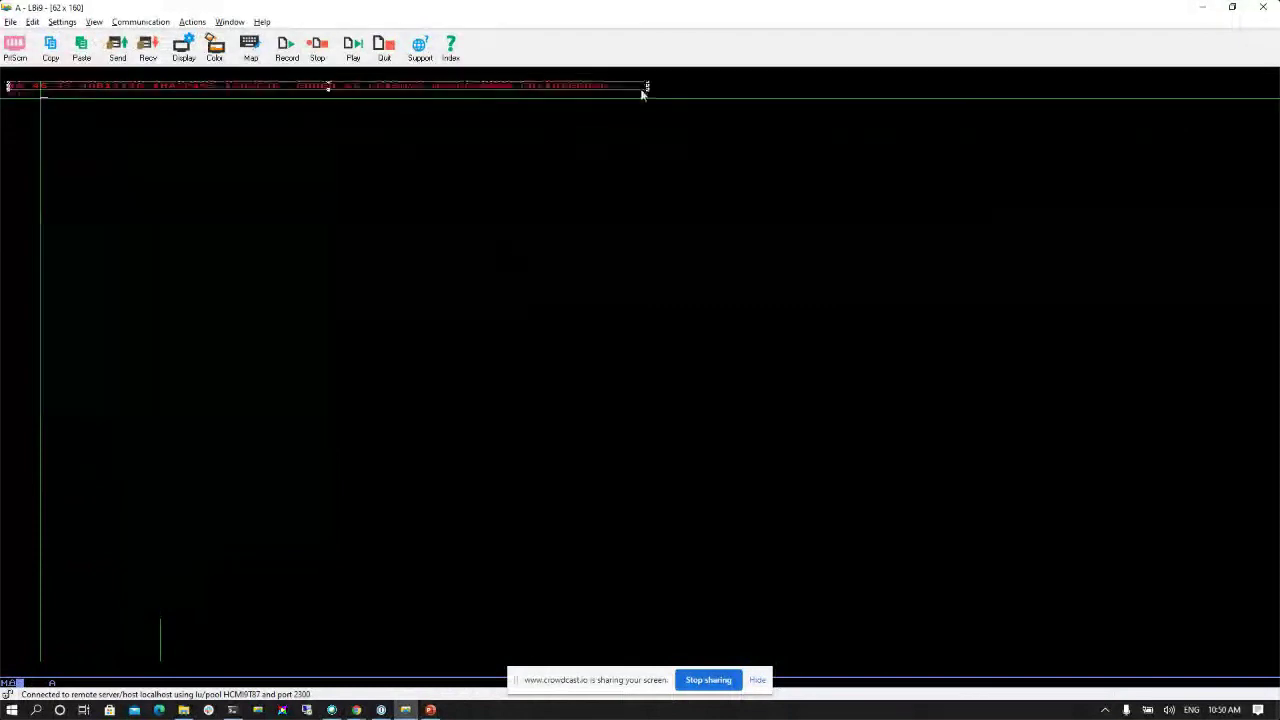
click(208, 96)
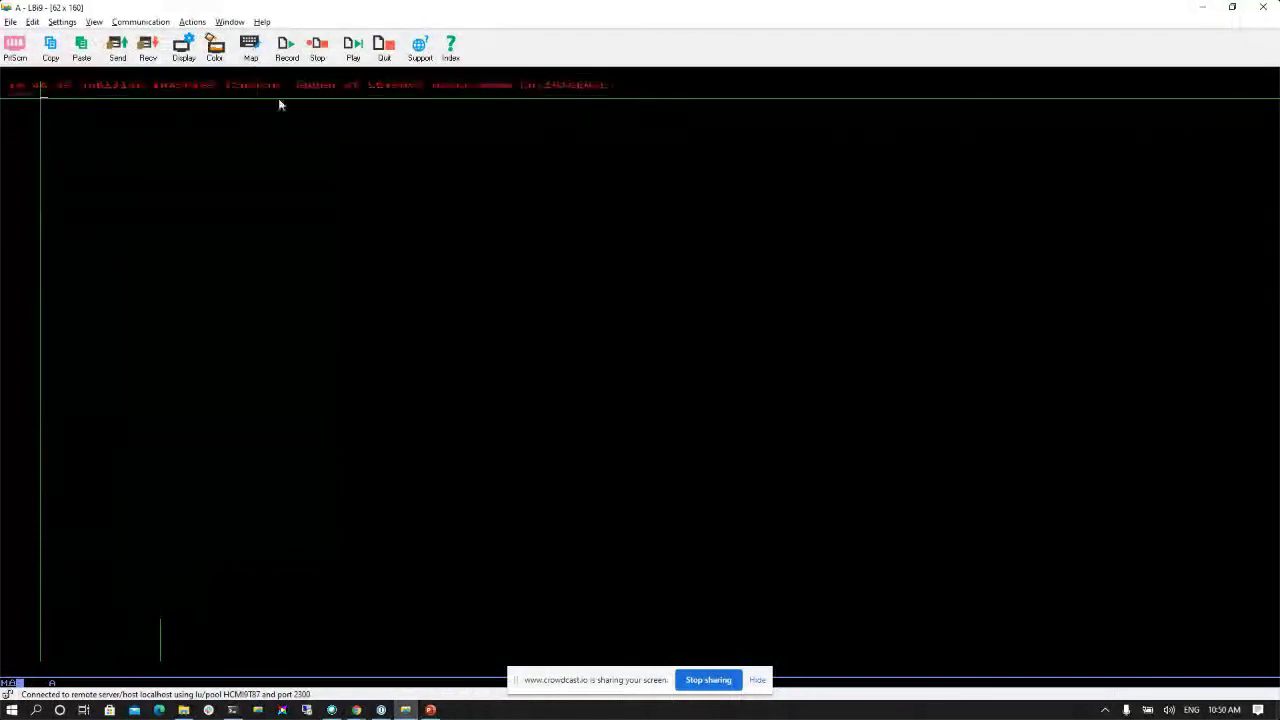
key(Return)
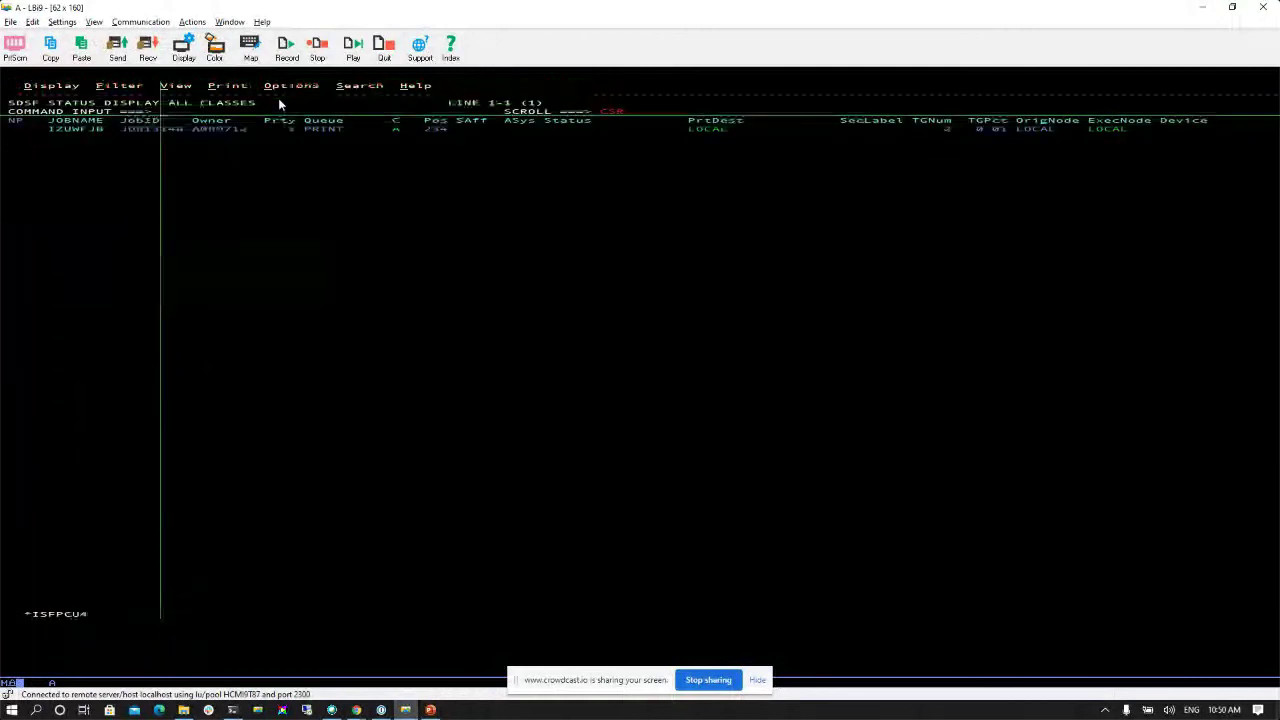
Open the output of job IZUWFJB in SDSF and page through its logstream report
text(s)
key(Return)
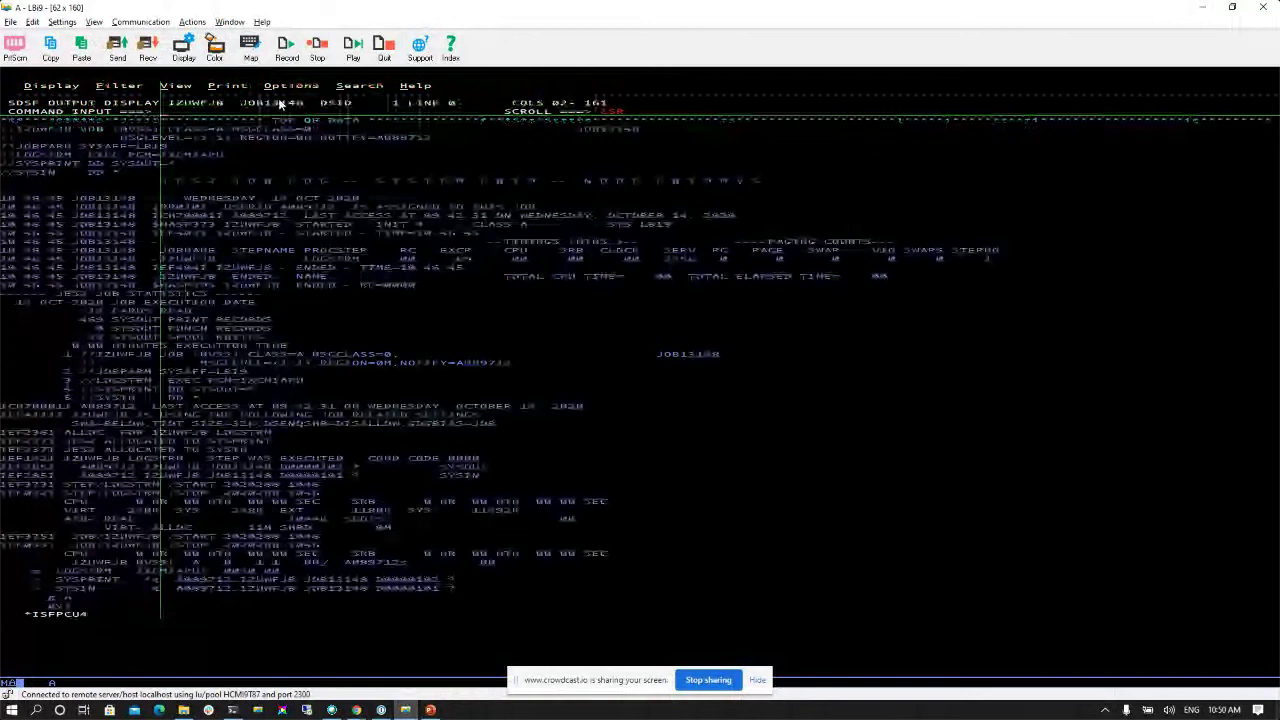
key(F8)
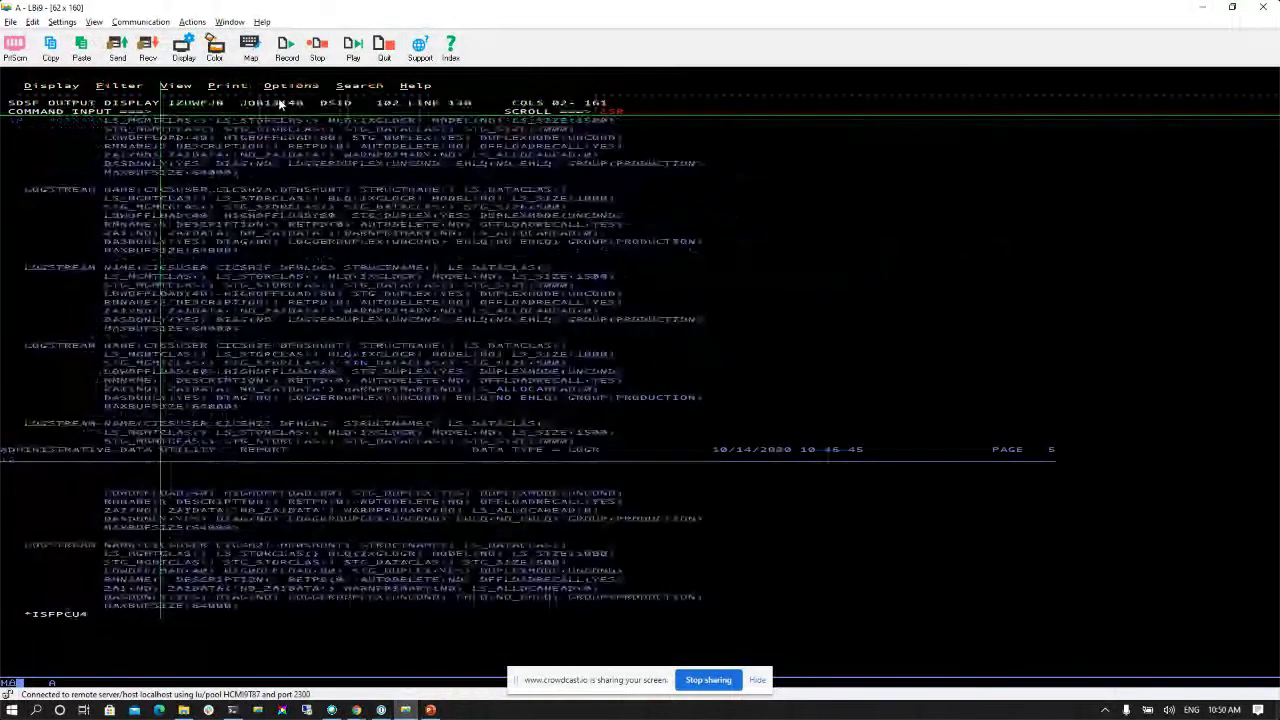
key(F8)
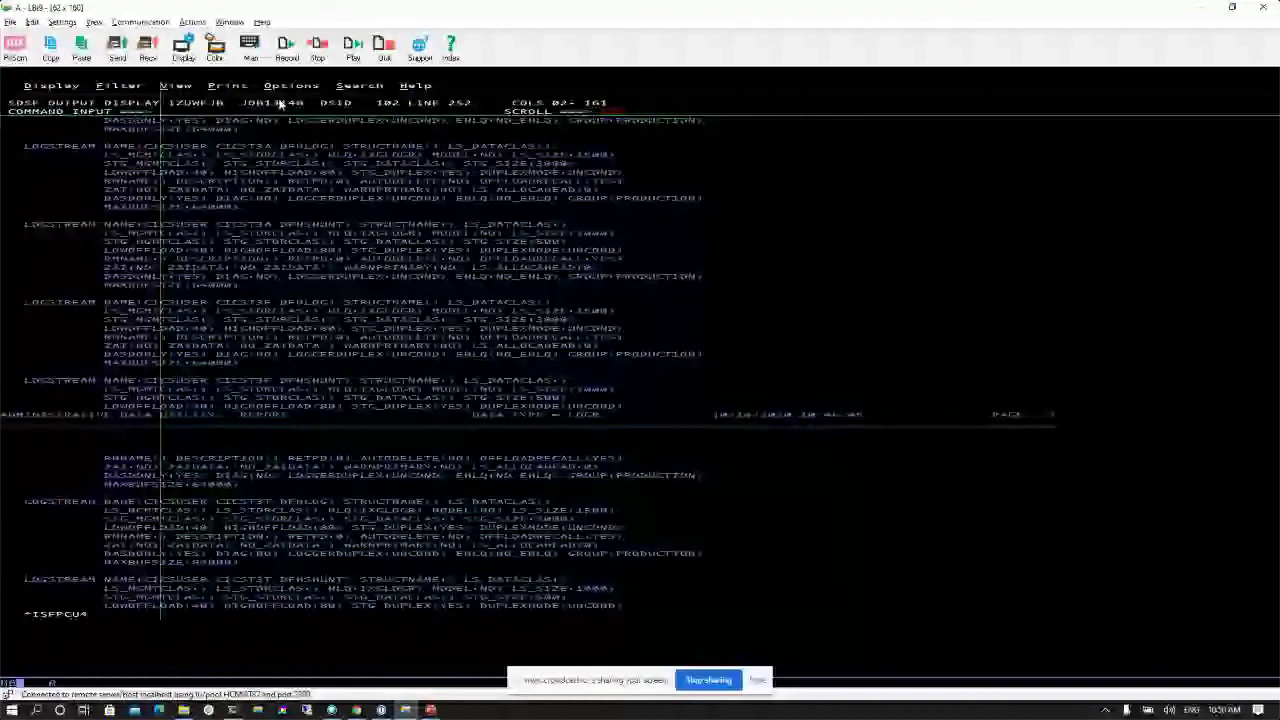
Switch to Chrome, go back to the zorow repository's main page on GitHub, and return to the Crowdcast chat
mouse_move(355, 712)
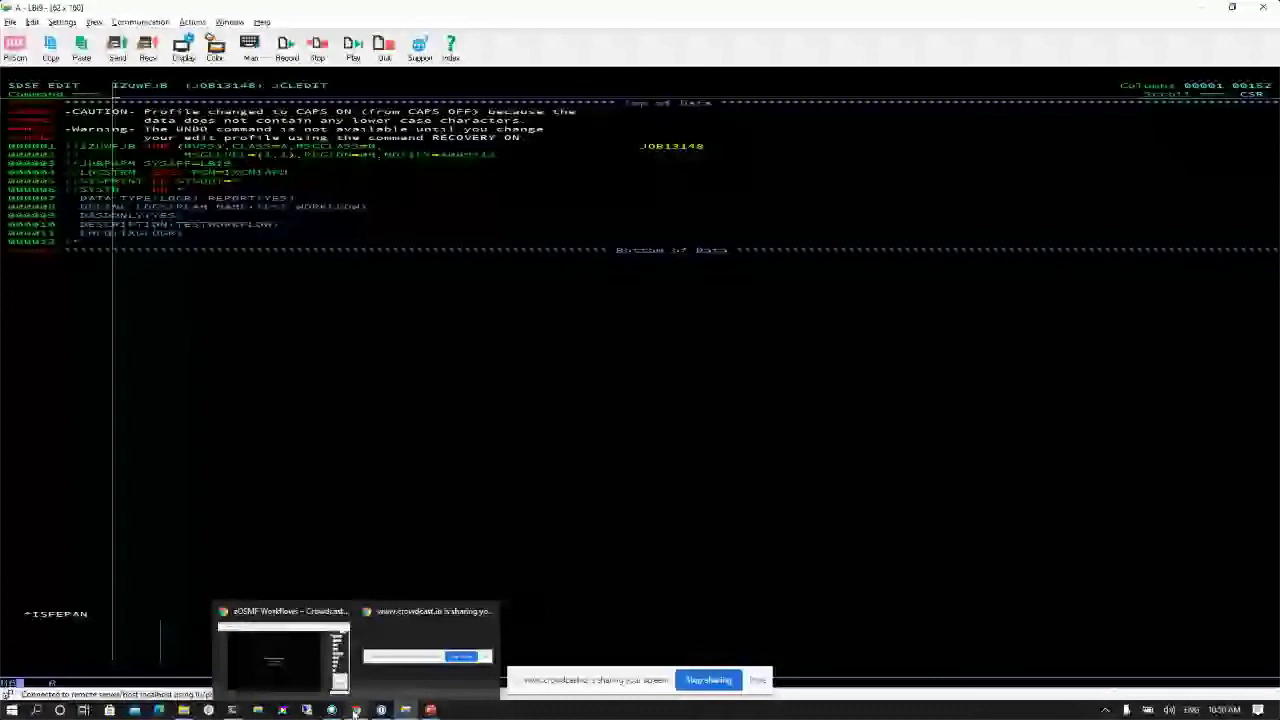
click(355, 712)
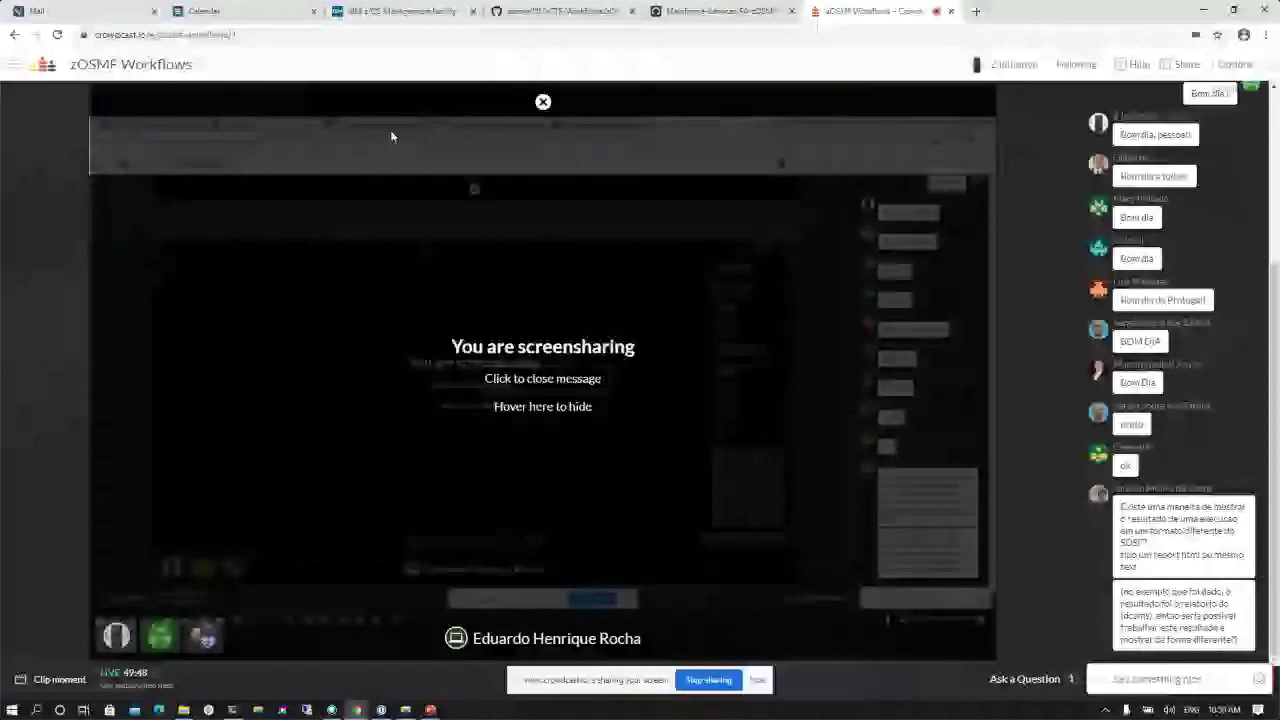
click(561, 18)
click(12, 36)
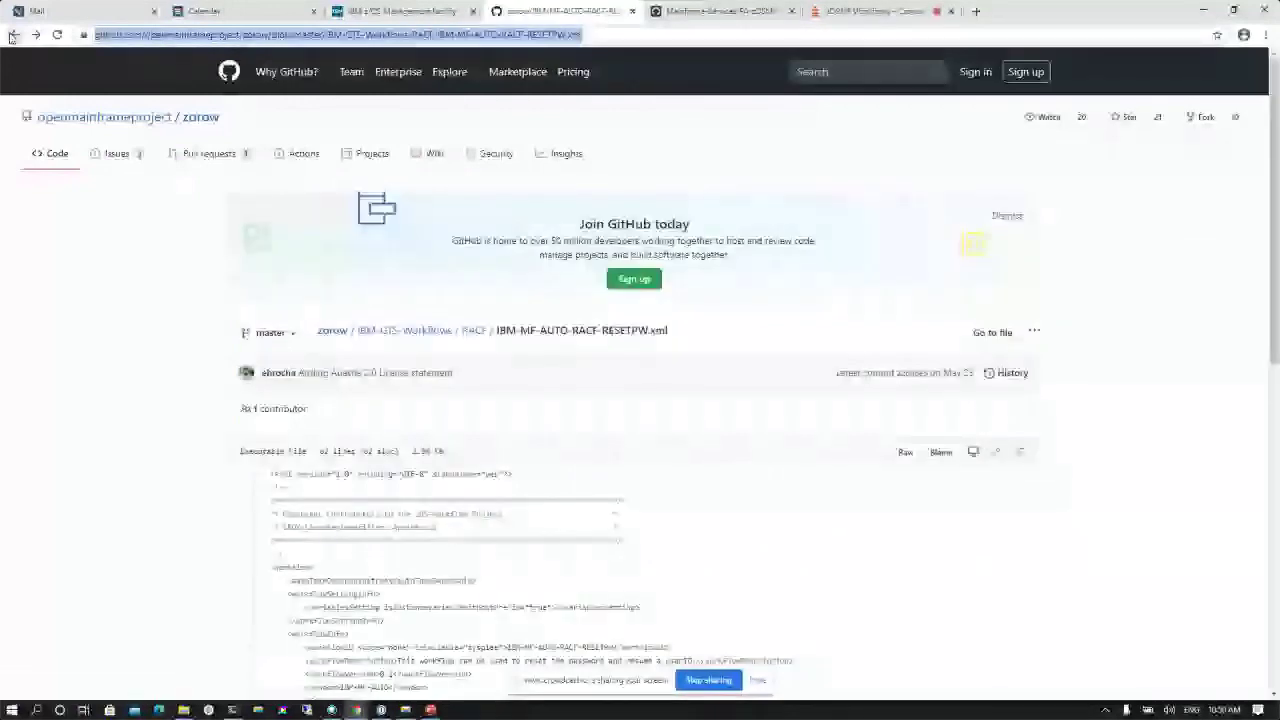
click(12, 36)
mouse_move(449, 72)
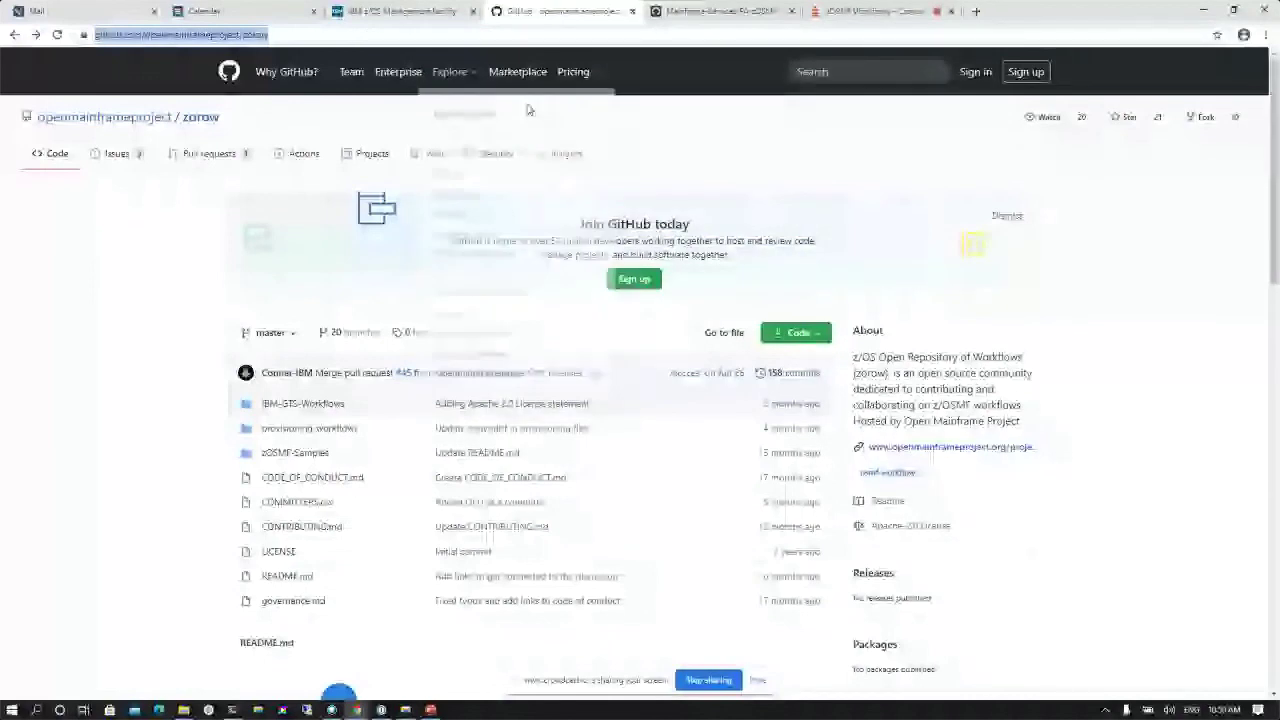
key(ctrl+9)
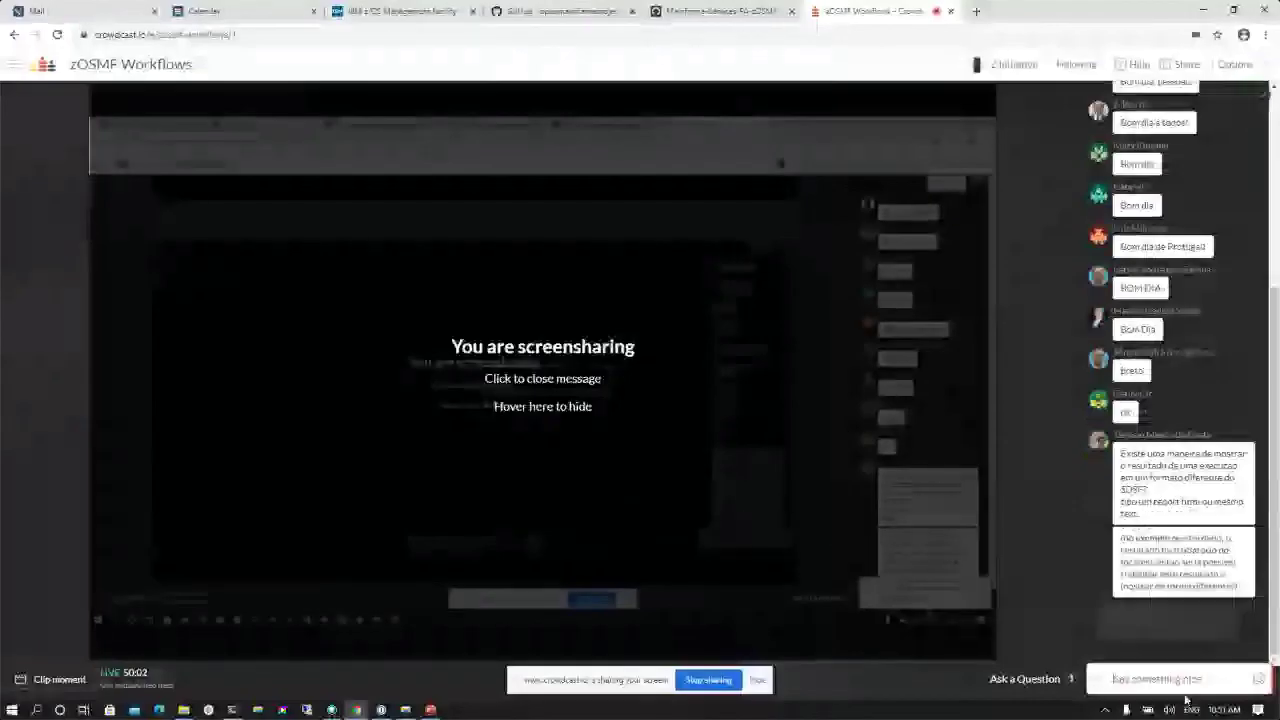